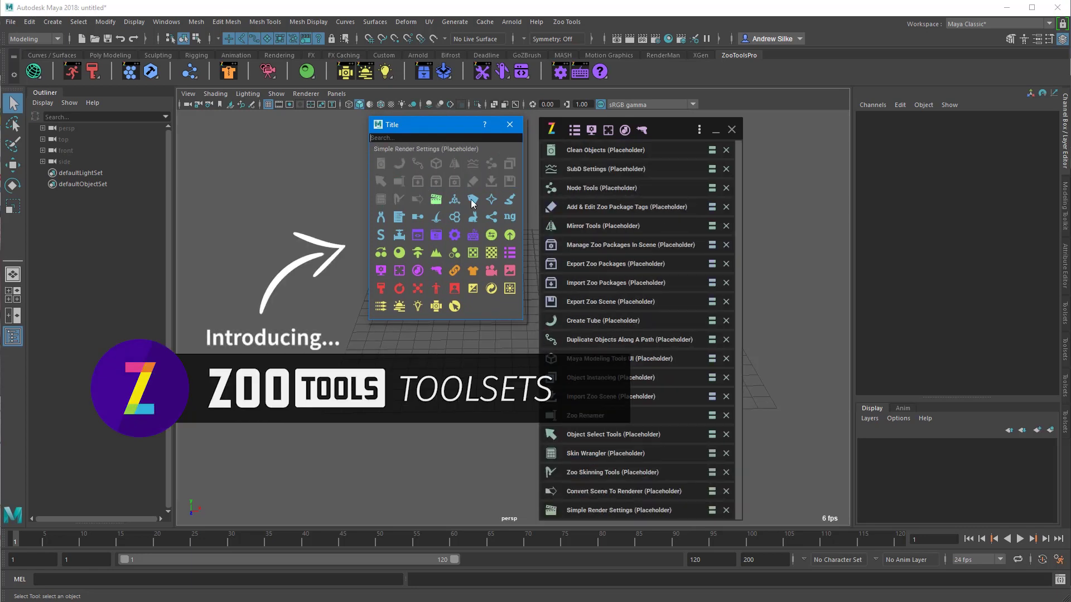
Add the remaining tools from the floating tool palette to the toolset window in minimized form.
mouse_move(495, 234)
left_mouse_down()
mouse_move(383, 272)
mouse_move(454, 287)
mouse_move(455, 307)
left_mouse_up()
left_click_drag(740, 153, 735, 433)
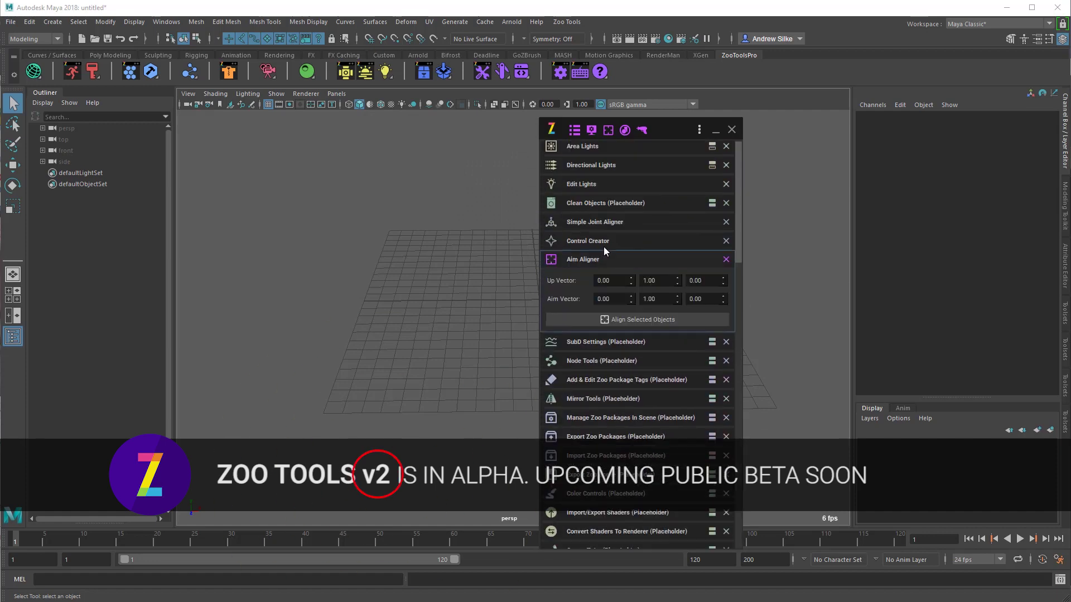
Collapse the joint and aligner toolsets, then expand Directional Lights, switch its layout mode and collapse it in favour of Area Lights.
left_click(604, 244)
left_click(608, 225)
left_click(610, 225)
left_click(674, 166)
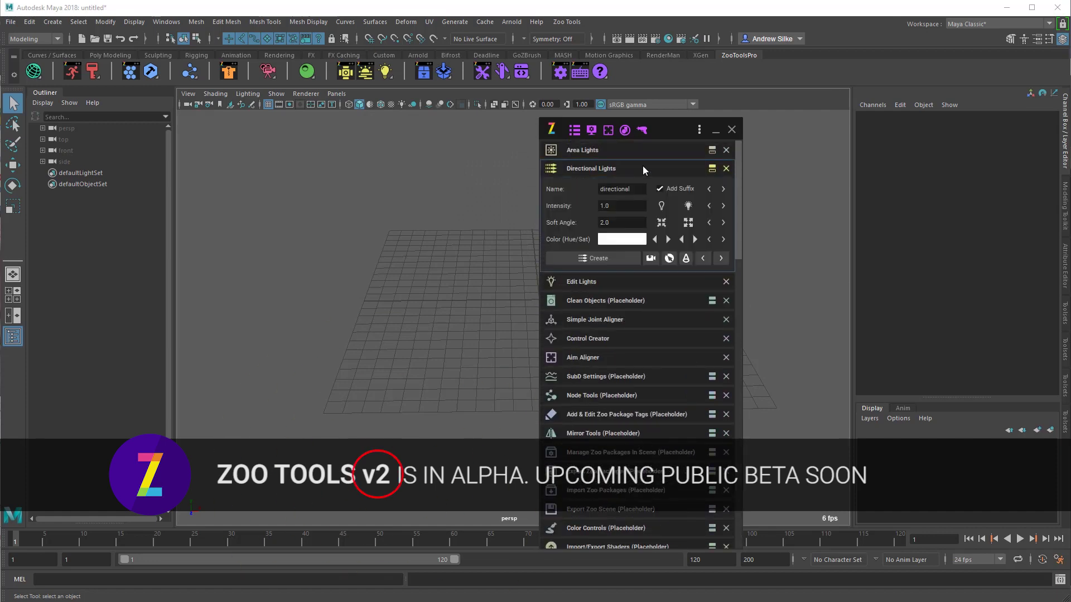
left_click(709, 169)
left_click(665, 169)
left_click(674, 149)
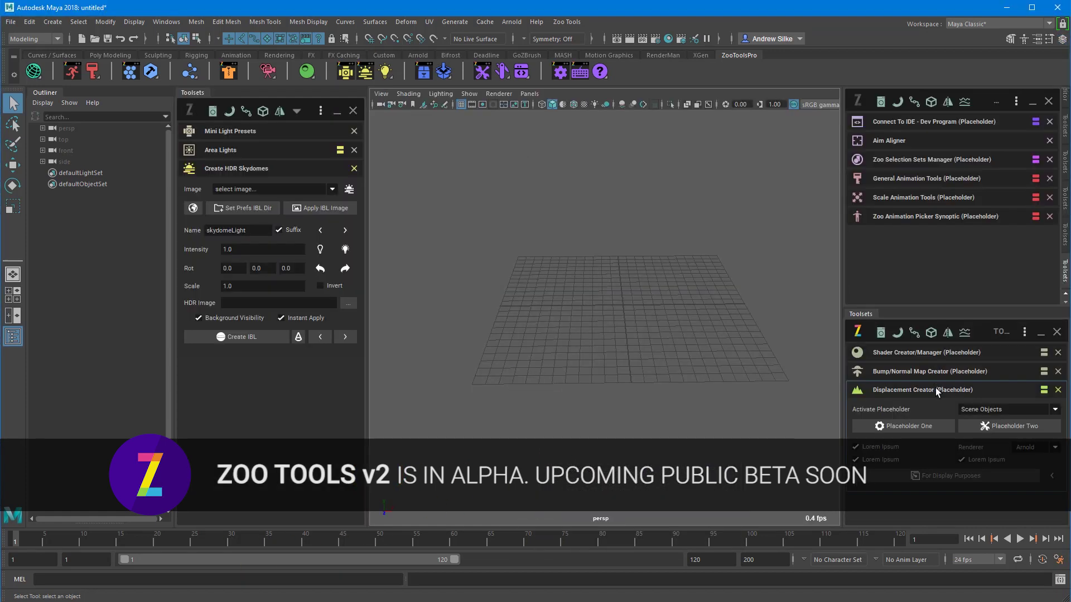
Transfer the Displacement Creator and Zoo Selection Sets Manager toolsets into the docked window that holds Mini Light Presets.
left_click_drag(935, 388, 249, 161)
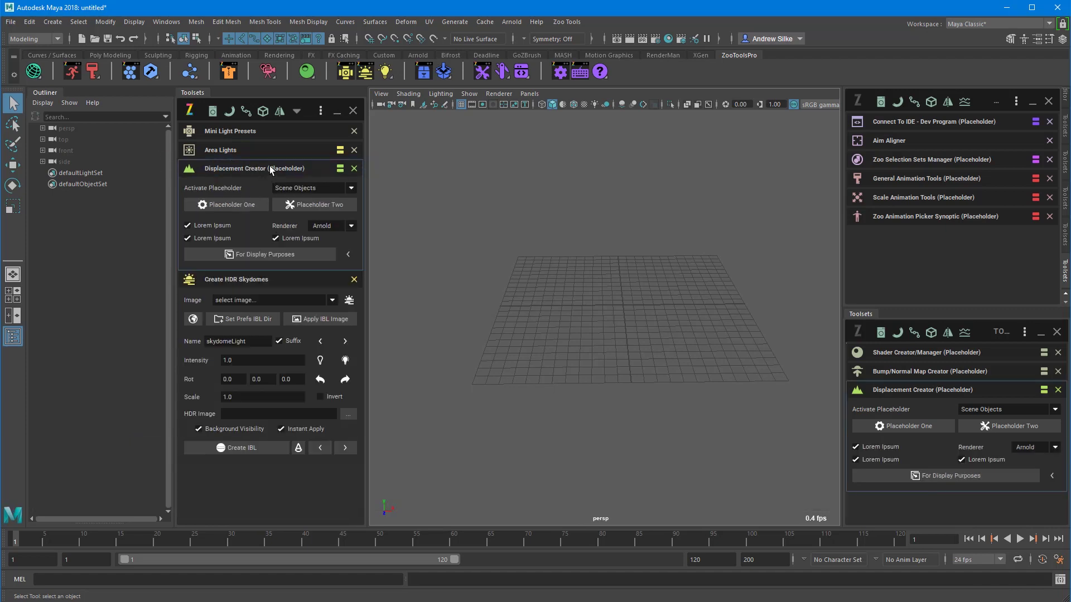
left_click_drag(904, 164, 259, 280)
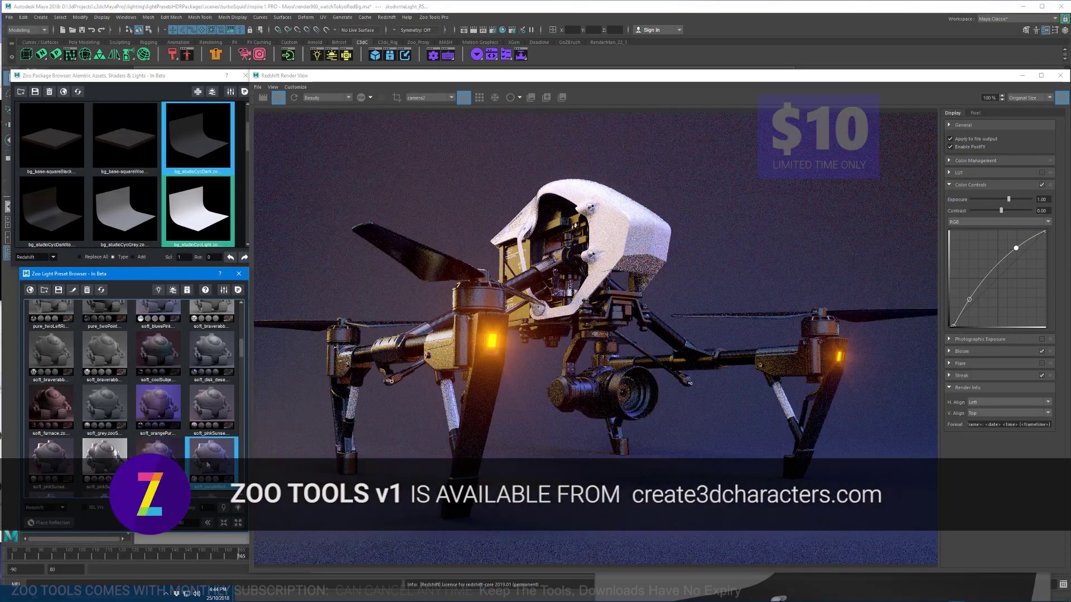
Apply several soft light presets in turn from the Zoo Light Preset Browser to the drone scene.
scroll(207, 465, "down", 1)
double_click(158, 446)
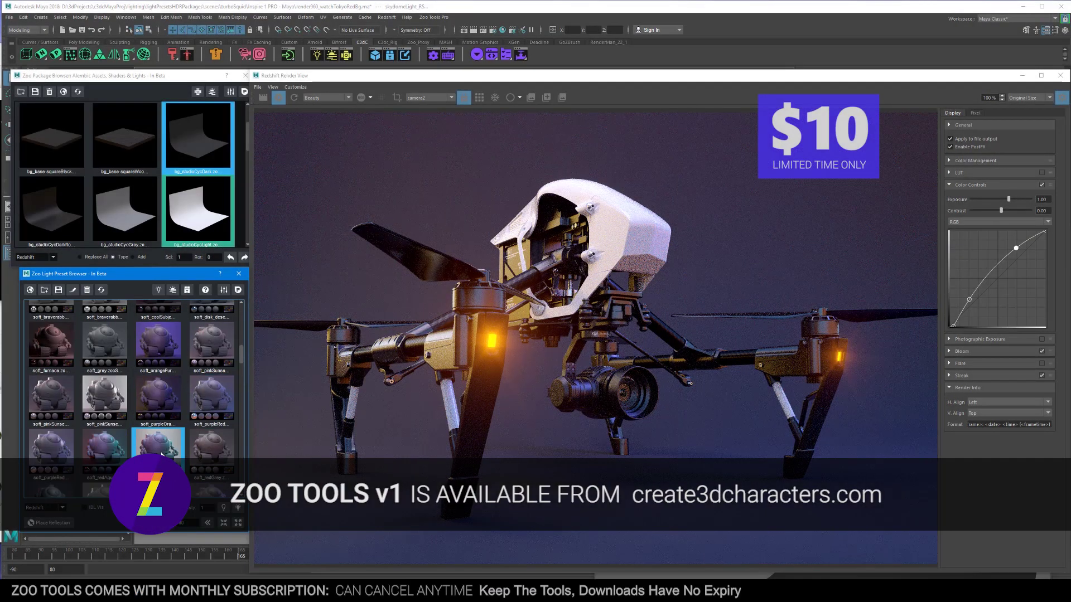
double_click(105, 446)
scroll(95, 443, "down", 1)
double_click(53, 440)
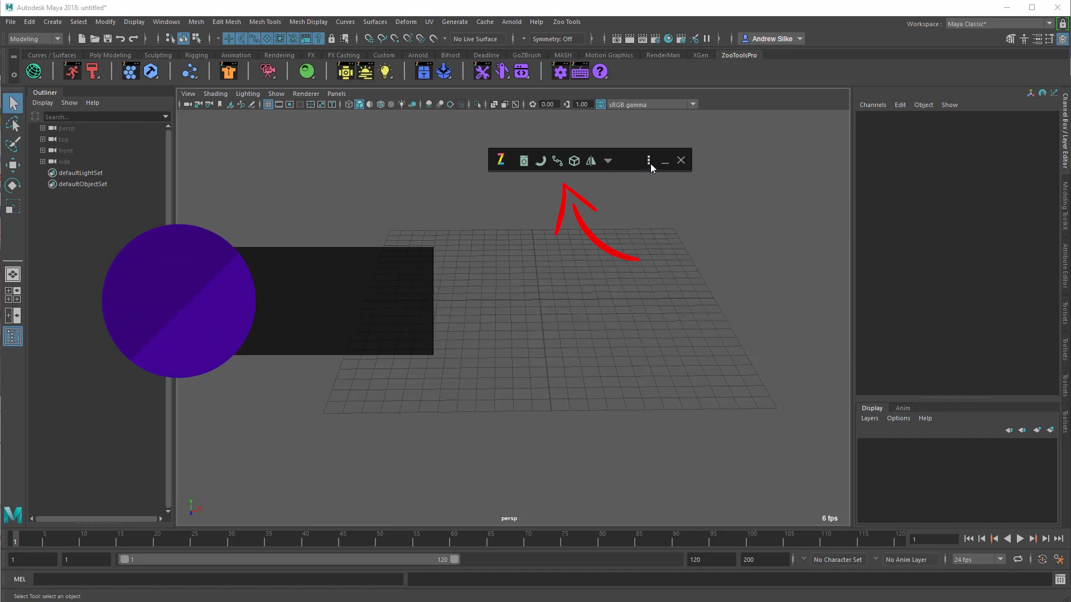
Switch the toolset window's shelf to Lights, to Controls And Joints and back to Lights.
left_click(649, 162)
left_click(582, 398)
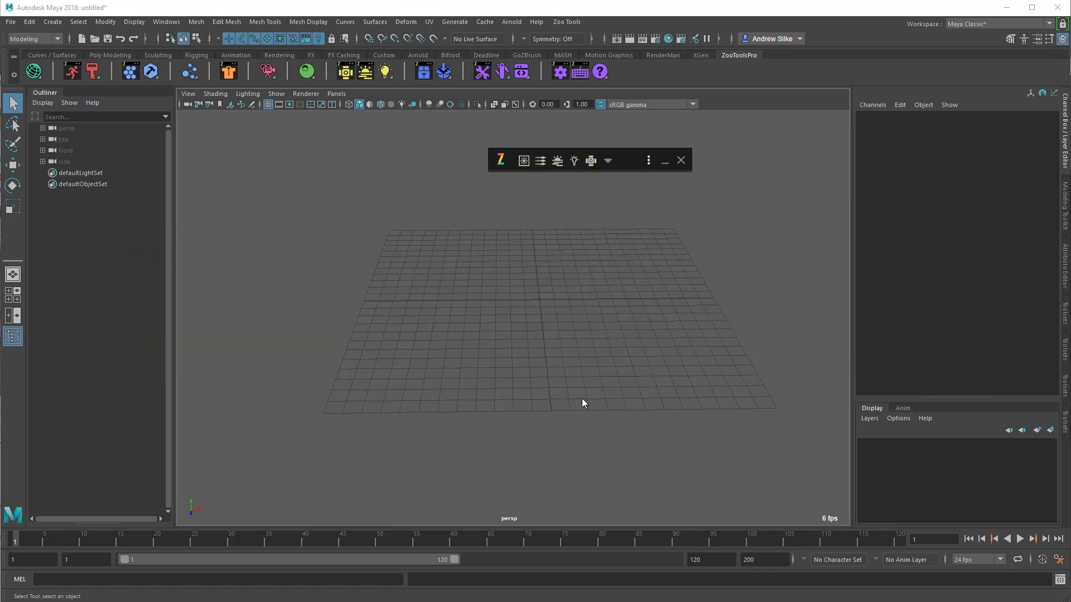
left_click(650, 163)
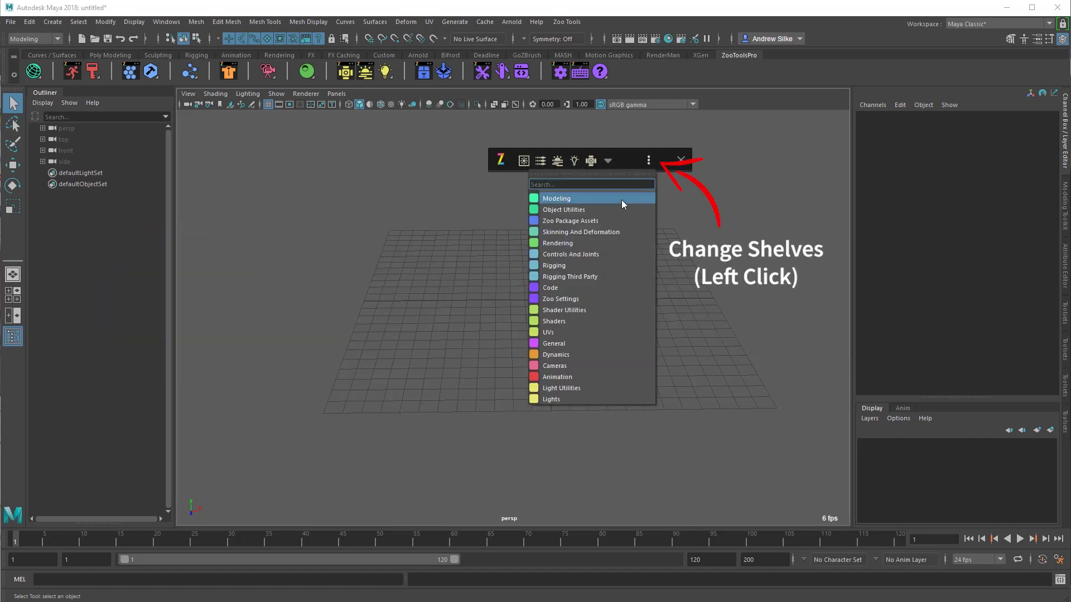
left_click(606, 255)
left_click(648, 161)
left_click(593, 373)
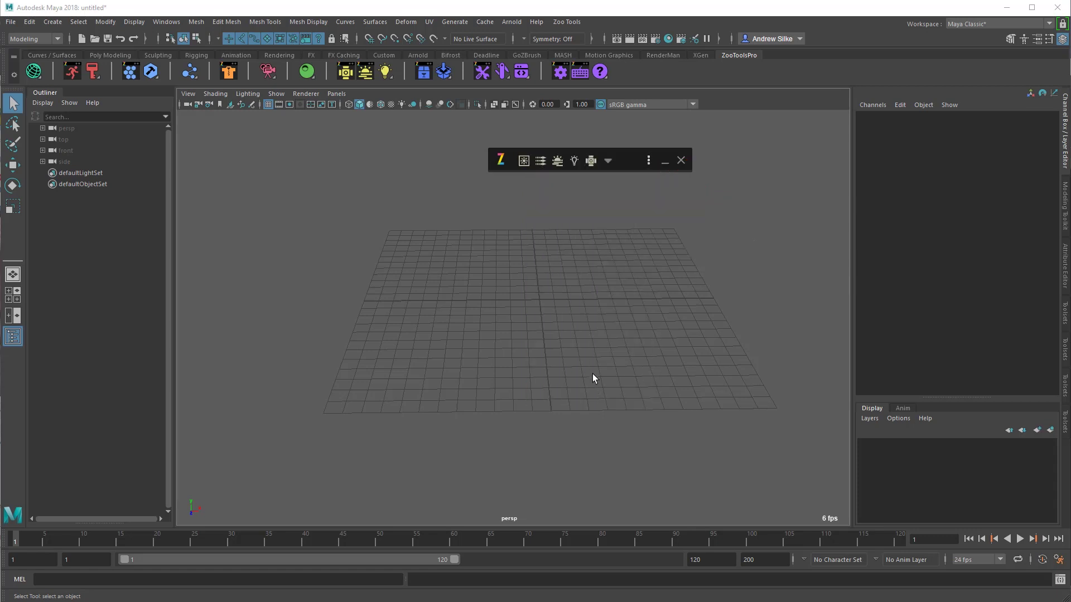
Add the Area Lights and Directional Lights toolsets to the window.
left_click(523, 161)
left_click(540, 162)
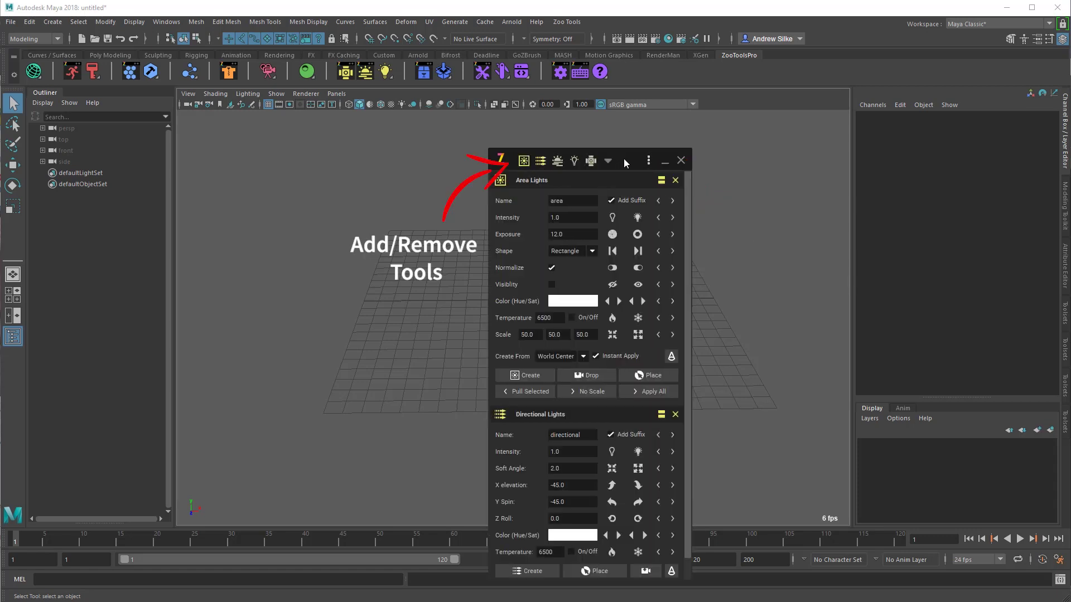
scroll(617, 239, "up", 1)
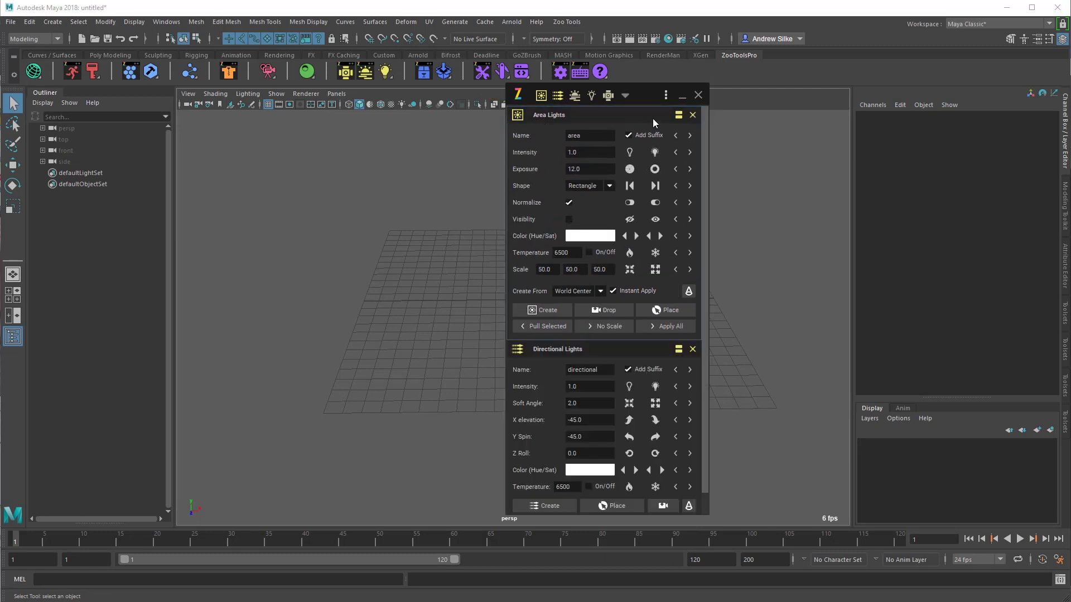
Set both the Area Lights and Directional Lights toolsets to the simple layout.
left_click(678, 116)
left_click(678, 116)
left_click(678, 116)
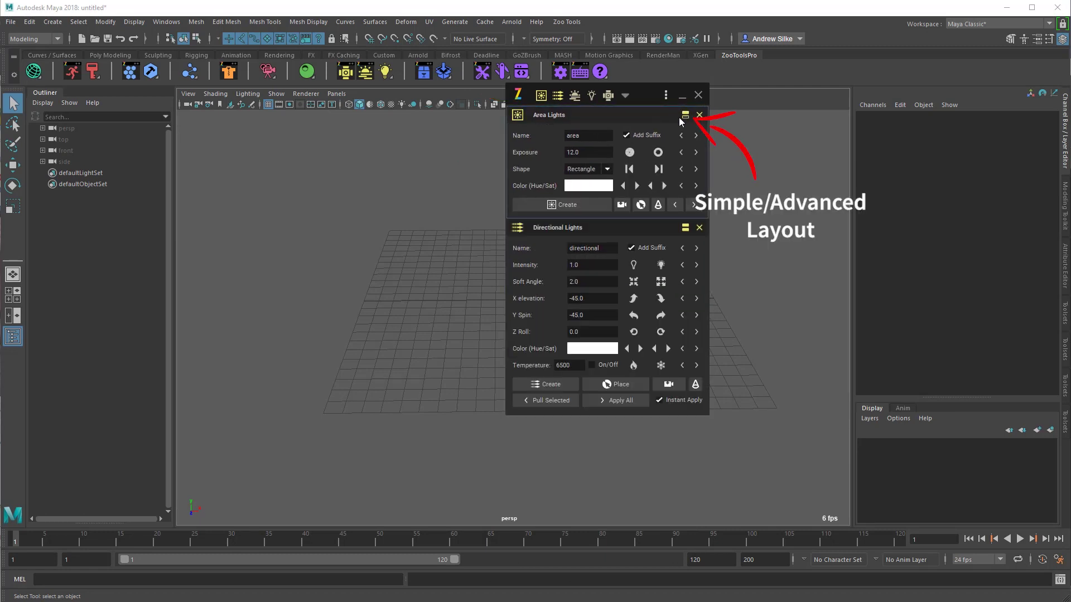
left_click(686, 229)
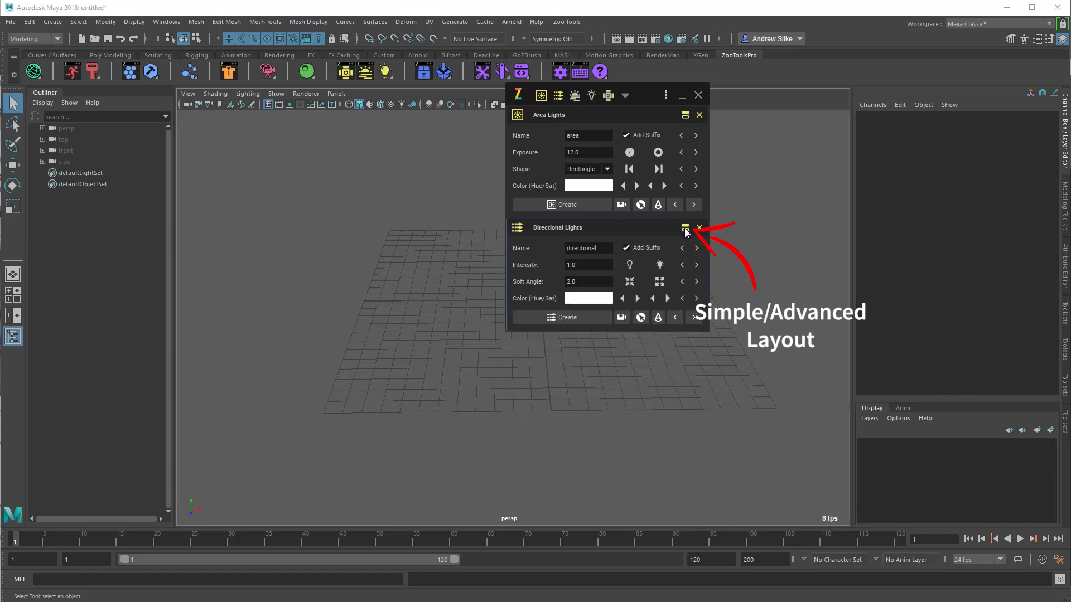
Add the Edit Lights toolset and collapse all three light toolsets.
left_click(593, 96)
left_click(631, 343)
left_click(629, 228)
left_click(632, 115)
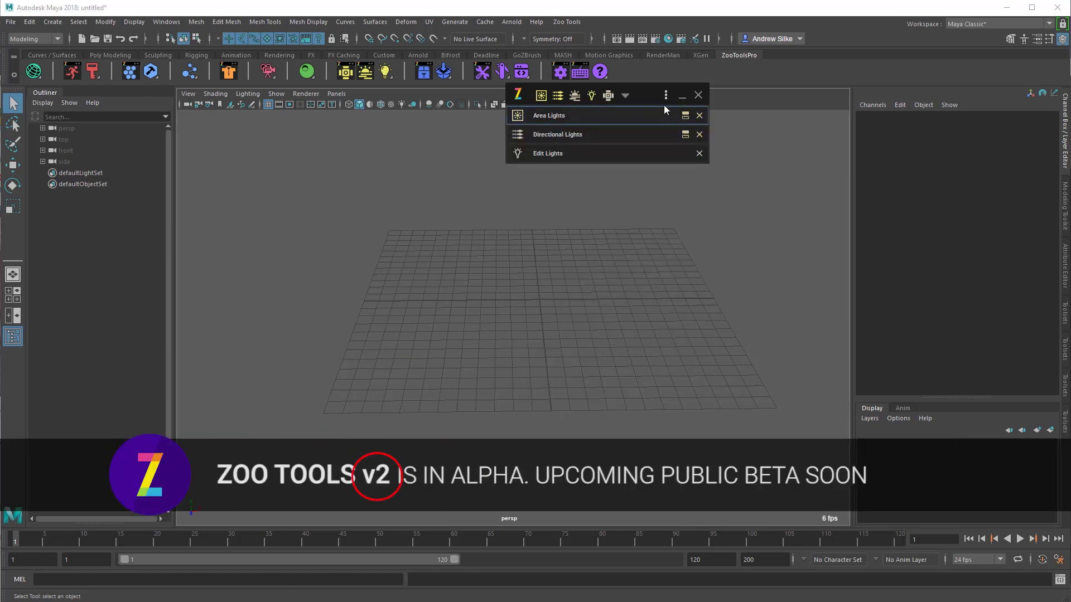
Add Simple Joint Aligner and Control Creator from the Controls And Joints shelf, and collapse both toolsets.
left_click(665, 95)
left_click(613, 191)
left_click(543, 96)
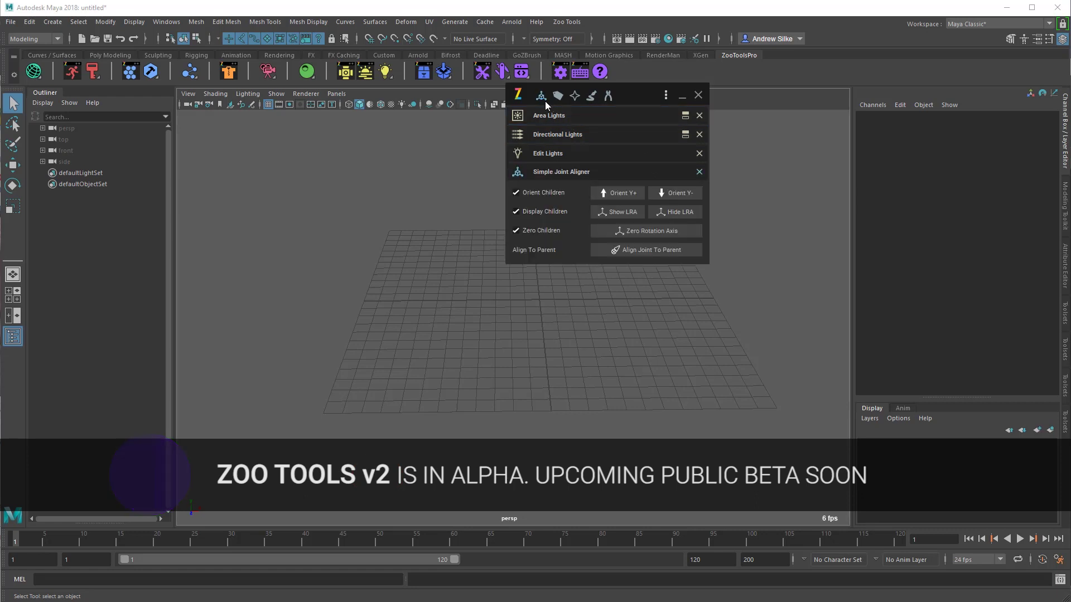
left_click(575, 95)
left_click(625, 171)
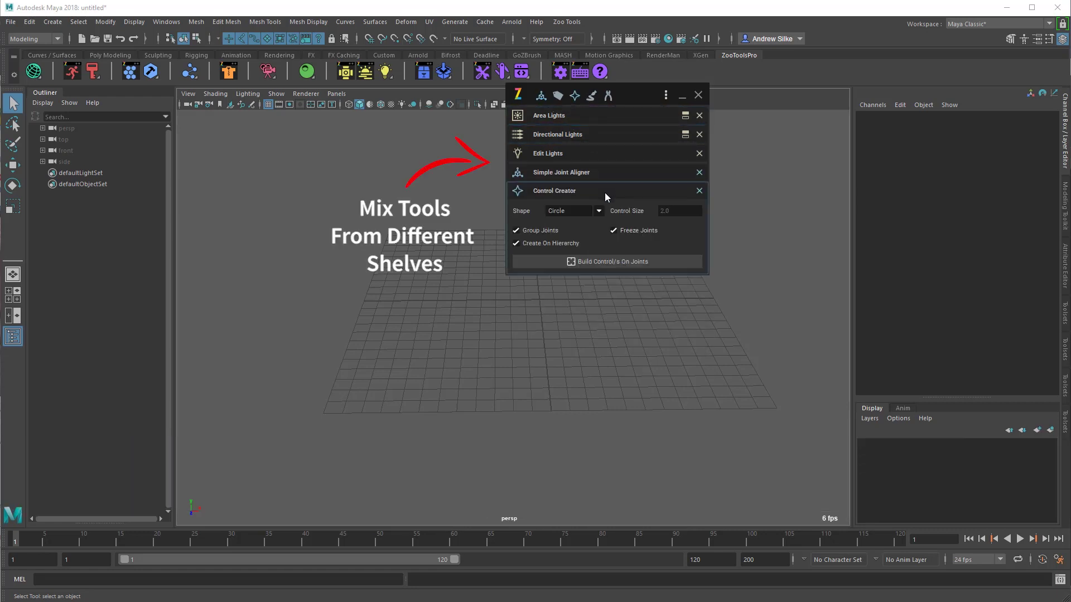
left_click(605, 193)
left_click(604, 194)
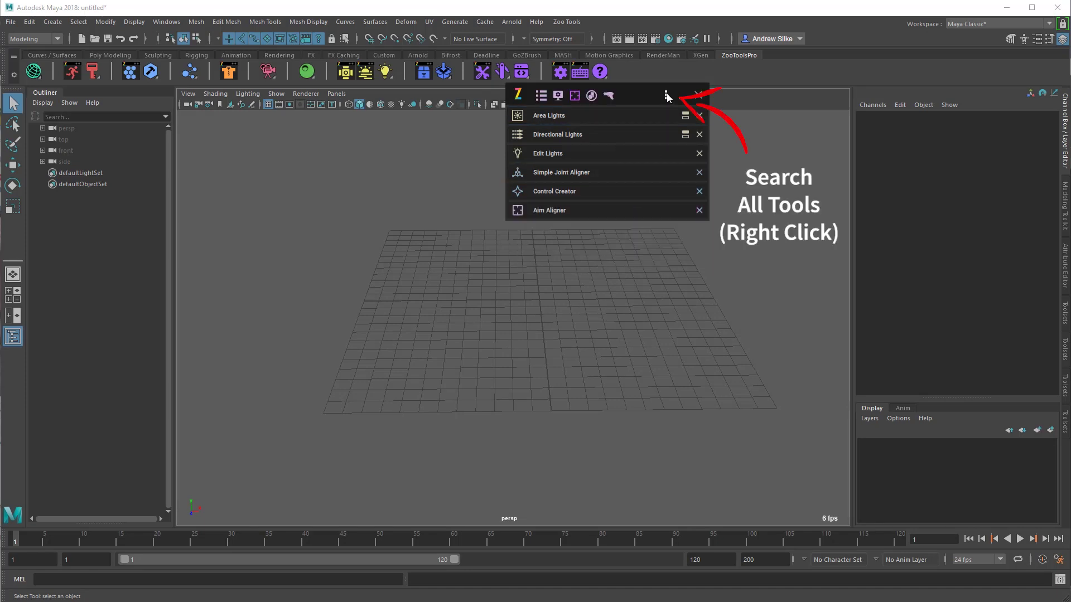
Search all tools for "directional" and add the Directional Lights toolset.
right_click(667, 93)
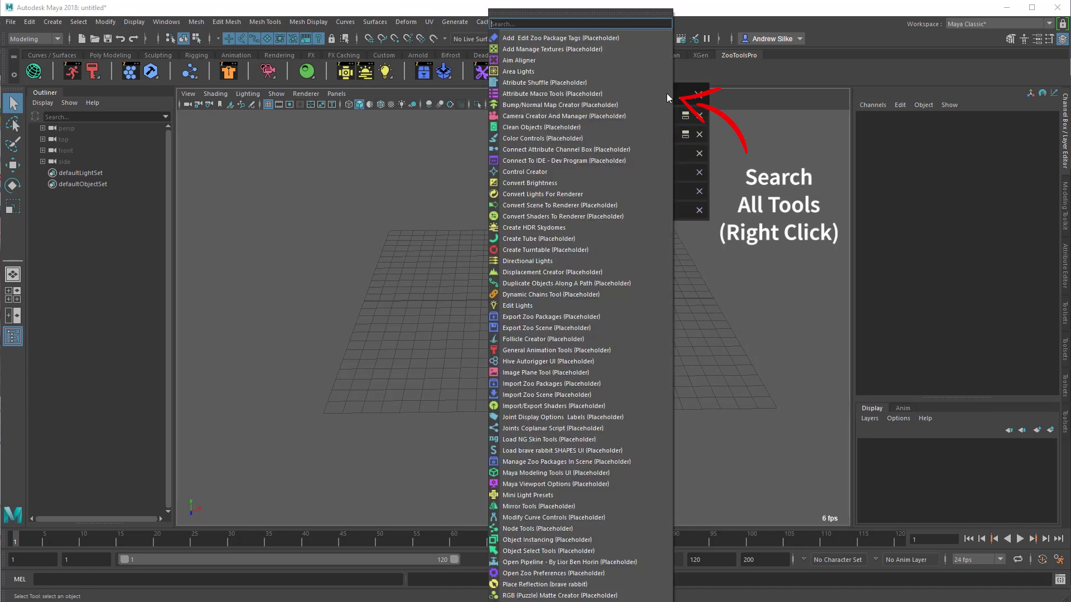
type("light")
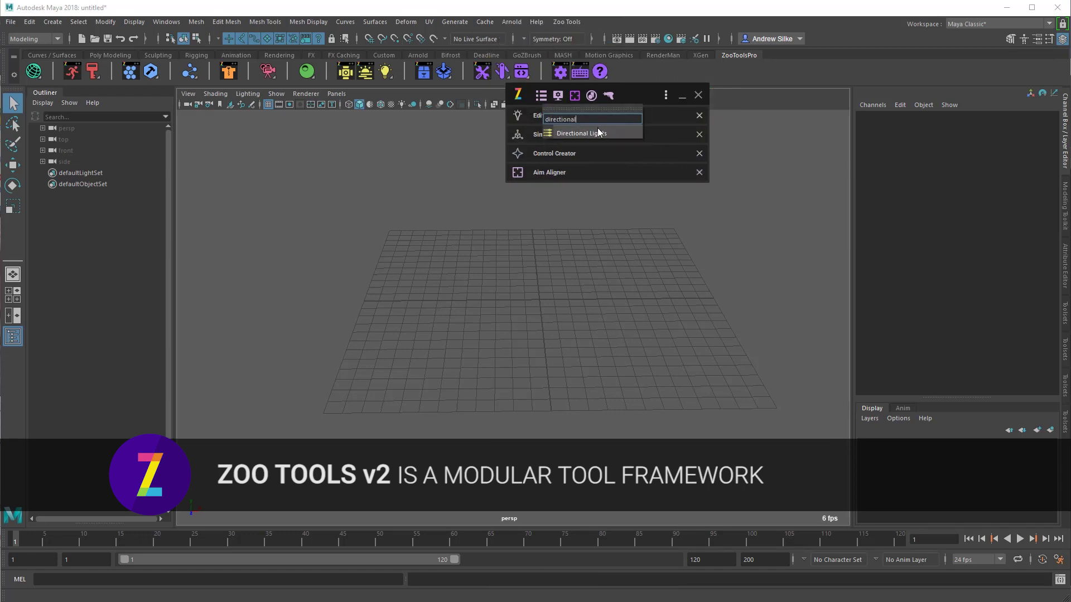
left_click(598, 132)
Open the icon palette of all tools and tear it off as a floating window beside the toolset window.
middle_click(665, 95)
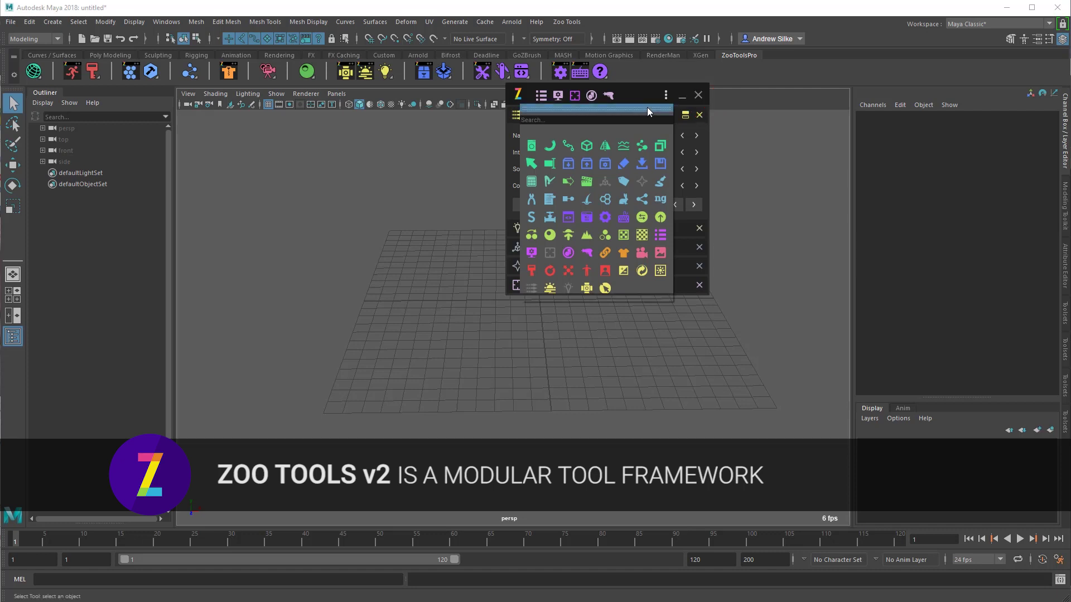
left_click(647, 109)
mouse_move(625, 111)
left_mouse_down()
mouse_move(402, 120)
mouse_move(419, 120)
left_mouse_up()
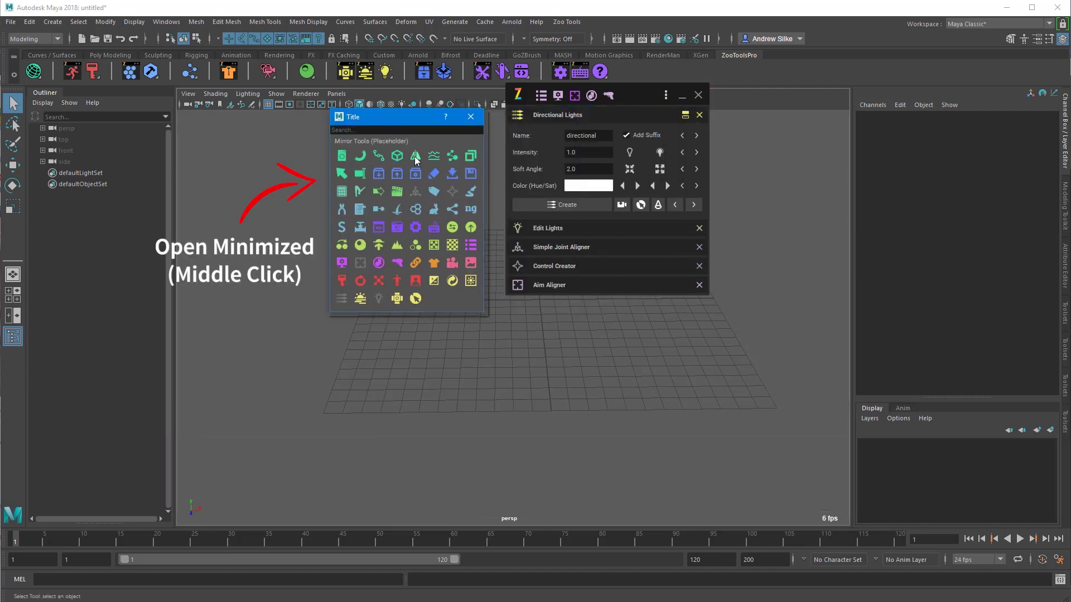
Add a run of package, color control and shader tools from the floating palette, opening them minimized.
left_click(379, 178)
middle_click(470, 173)
middle_click(471, 191)
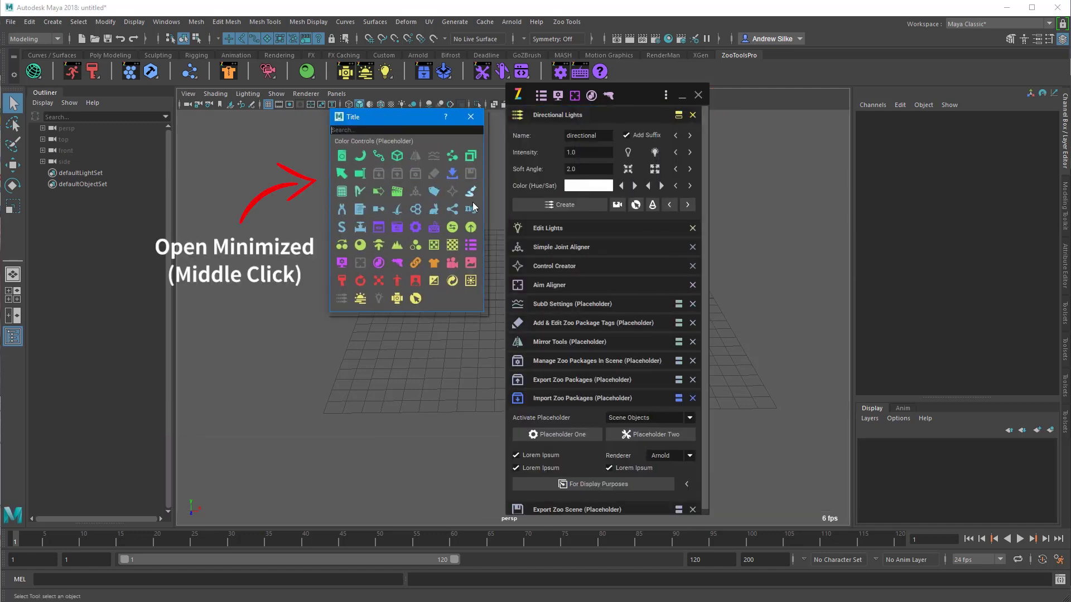
middle_click(470, 227)
middle_click(452, 227)
scroll(646, 279, "up", 3)
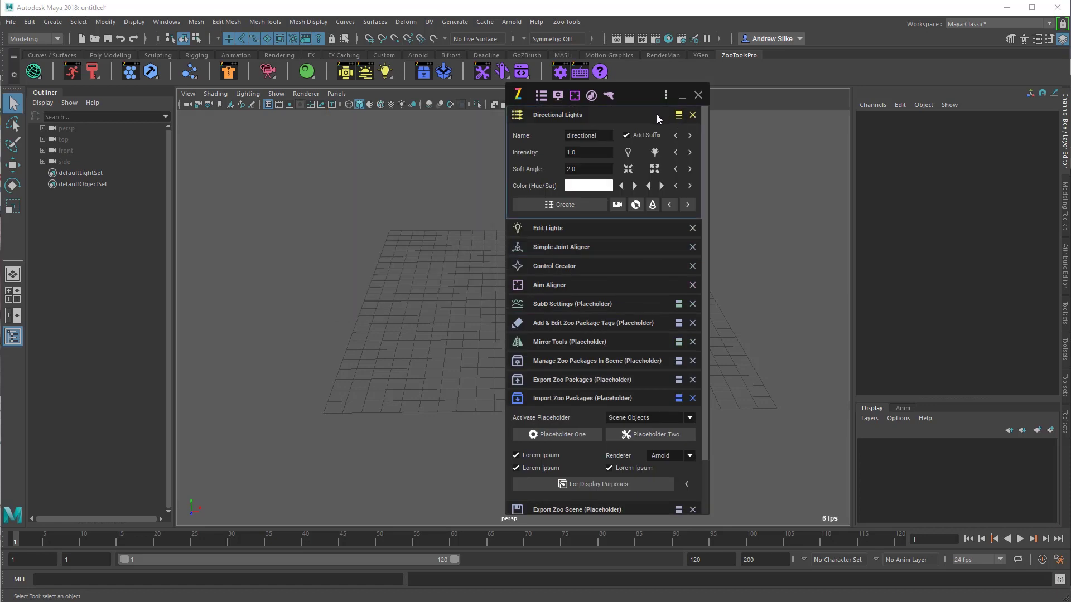
Collapse Directional Lights and remove toolsets one after another from the top of the repositioned window.
left_click(657, 115)
mouse_move(641, 95)
left_mouse_down()
mouse_move(675, 130)
mouse_move(507, 142)
mouse_move(436, 134)
left_mouse_up()
left_click(733, 150)
left_click(735, 150)
left_click(734, 150)
left_click(734, 150)
left_click(734, 149)
left_click(734, 150)
left_click(734, 150)
Open the icon palette of all tools and add every available tool to the window in minimized form.
left_click(699, 130)
middle_click(381, 164)
middle_click(399, 164)
middle_click(418, 163)
mouse_move(437, 164)
middle_mouse_down()
mouse_move(493, 182)
mouse_move(386, 182)
mouse_move(455, 200)
mouse_move(459, 219)
middle_mouse_up()
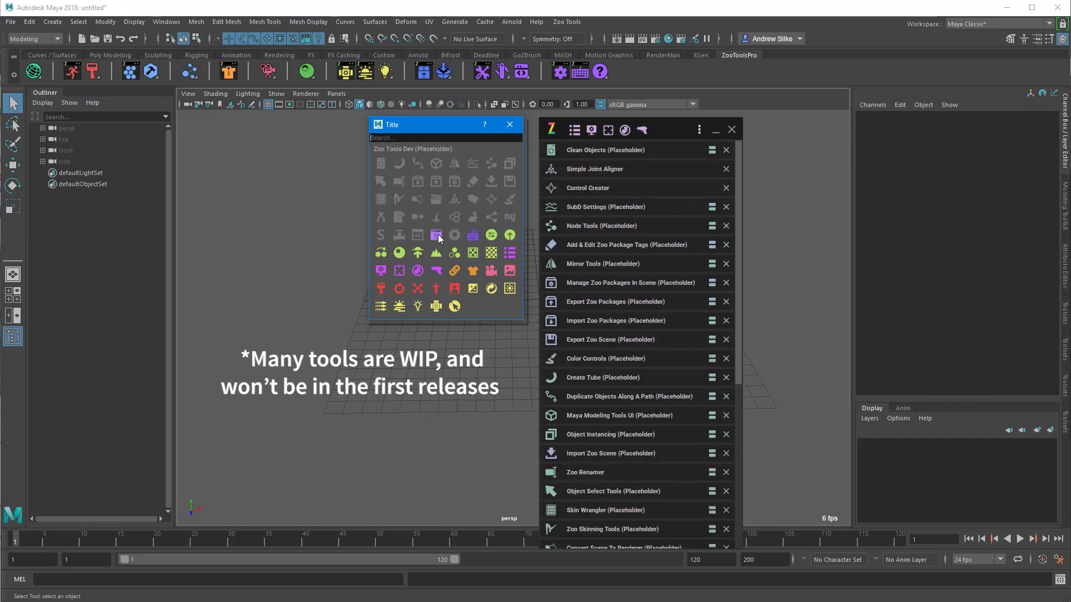
mouse_move(388, 255)
middle_mouse_down()
mouse_move(480, 281)
mouse_move(456, 308)
middle_mouse_up()
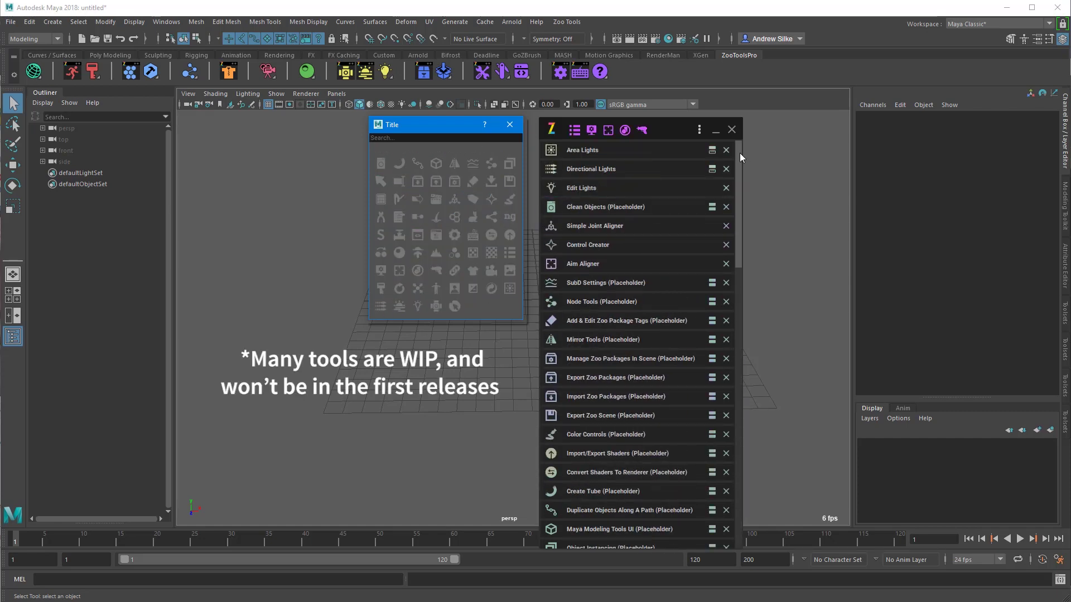
Expand Directional Lights and Area Lights in turn, toggle each one's simple/advanced layout, and collapse them again.
mouse_move(740, 153)
left_mouse_down()
mouse_move(742, 406)
mouse_move(741, 157)
left_mouse_up()
left_click(607, 254)
left_click(603, 247)
left_click(673, 167)
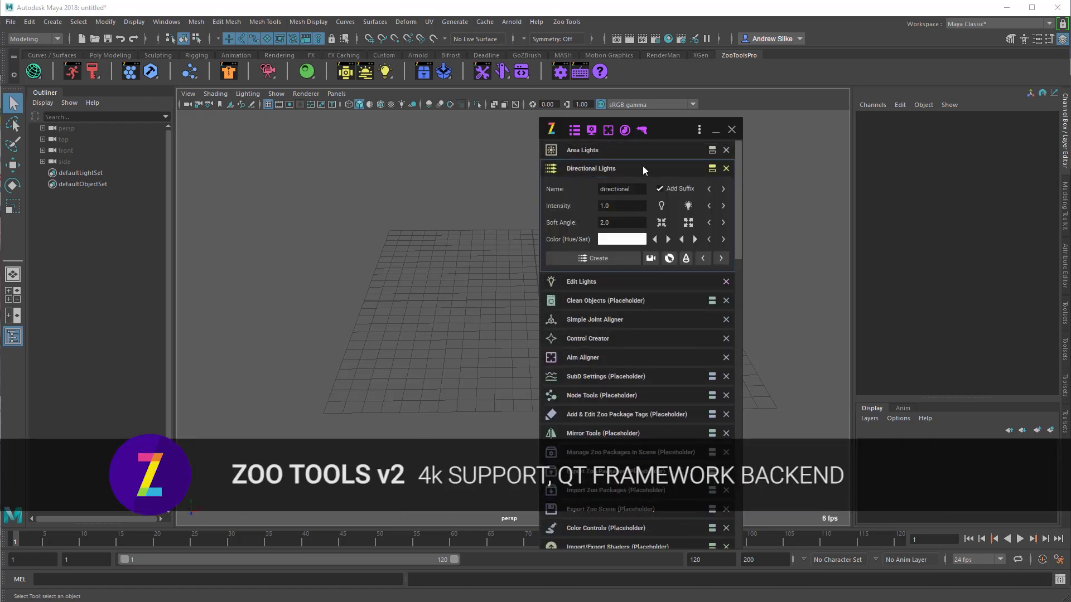
left_click(711, 169)
left_click(664, 170)
left_click(668, 150)
left_click(711, 150)
left_click(711, 150)
left_click(647, 147)
Reposition the toolset window and remove its toolsets one by one.
left_click_drag(693, 132, 767, 122)
left_click(711, 133)
left_click(655, 257)
left_click(805, 145)
left_click(805, 145)
left_click(804, 145)
left_click(805, 145)
left_click(805, 145)
left_click(804, 145)
left_click(804, 145)
left_click(805, 145)
left_click(805, 145)
left_click(805, 145)
left_click(805, 145)
left_click(805, 146)
Open two new empty toolset windows and make the first one active.
key("shift+alt+q")
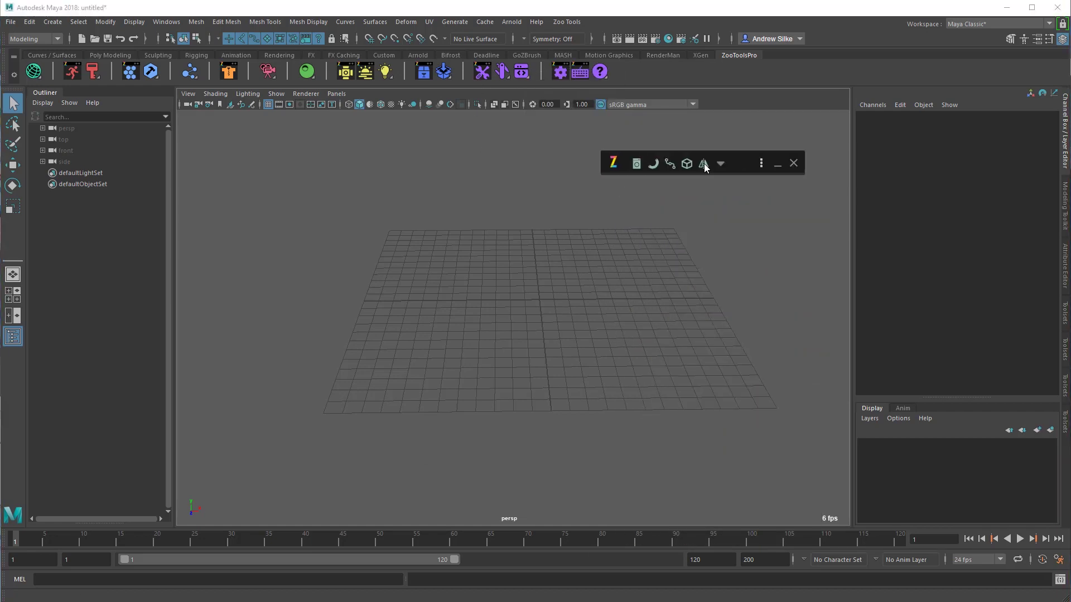
key("shift+alt+q")
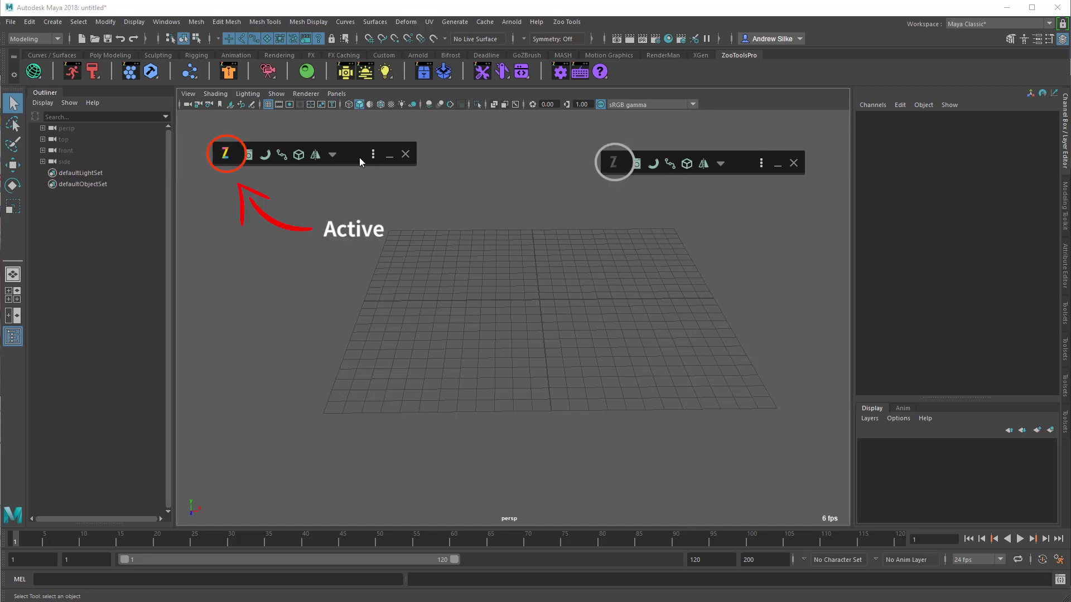
left_click(706, 163)
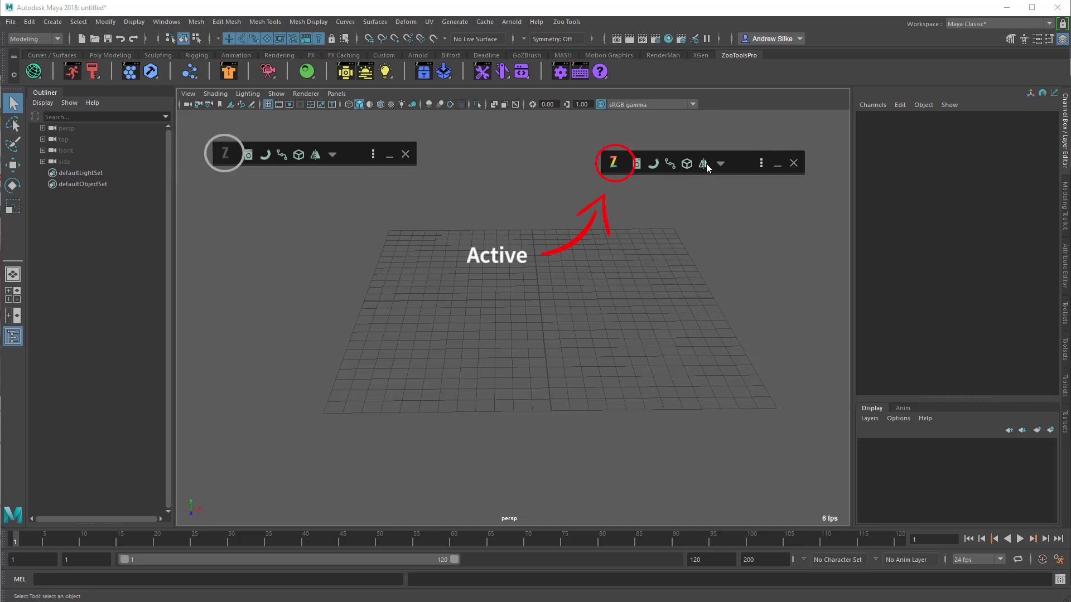
Send the Connect To IDE toolset from the ZooToolsPro shelf to the active window.
left_click(524, 75)
left_click(566, 79)
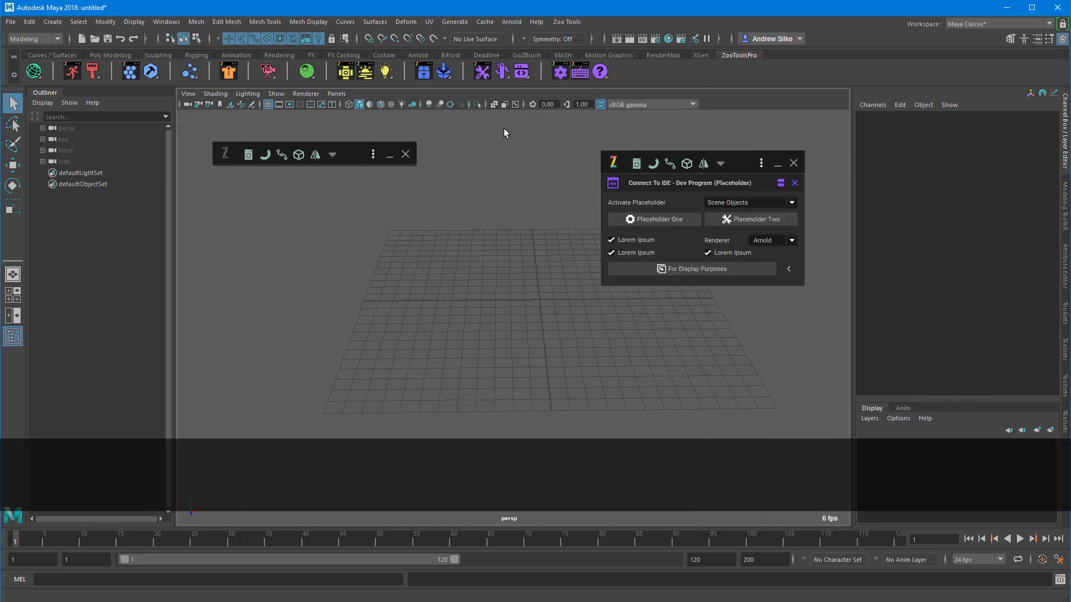
Activate the empty toolset window by moving it slightly down, and send Light Presets Mini to it.
left_click_drag(356, 152, 354, 192)
left_click(385, 71)
left_click(419, 122)
Switch the Mini Light Presets window to the Lights shelf and the Connect To IDE window to the Code shelf.
left_click(330, 198)
left_click(343, 437)
left_click(760, 162)
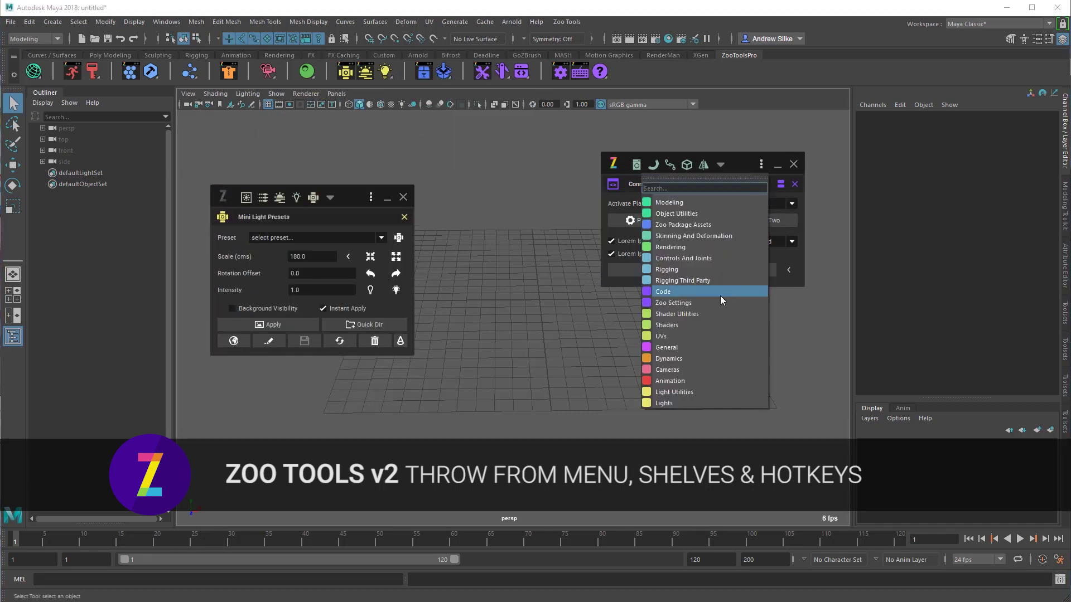
left_click(721, 293)
Add Object Aim Aligner and Zoo Sets Manager from the ZooToolsPro shelf to the Connect To IDE window.
left_click(501, 75)
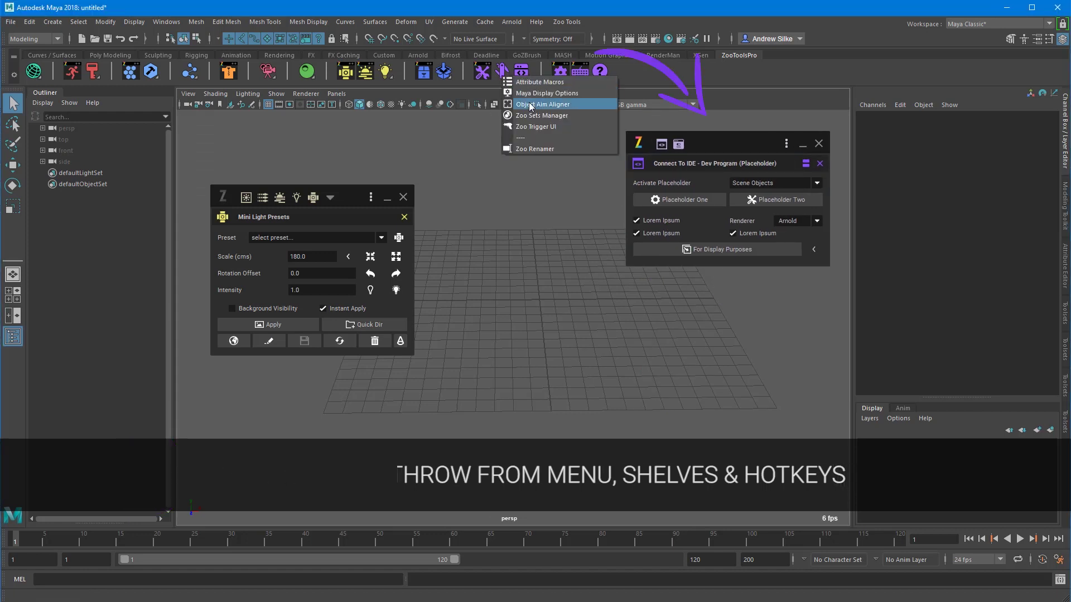
left_click(541, 104)
left_click(501, 74)
left_click(542, 114)
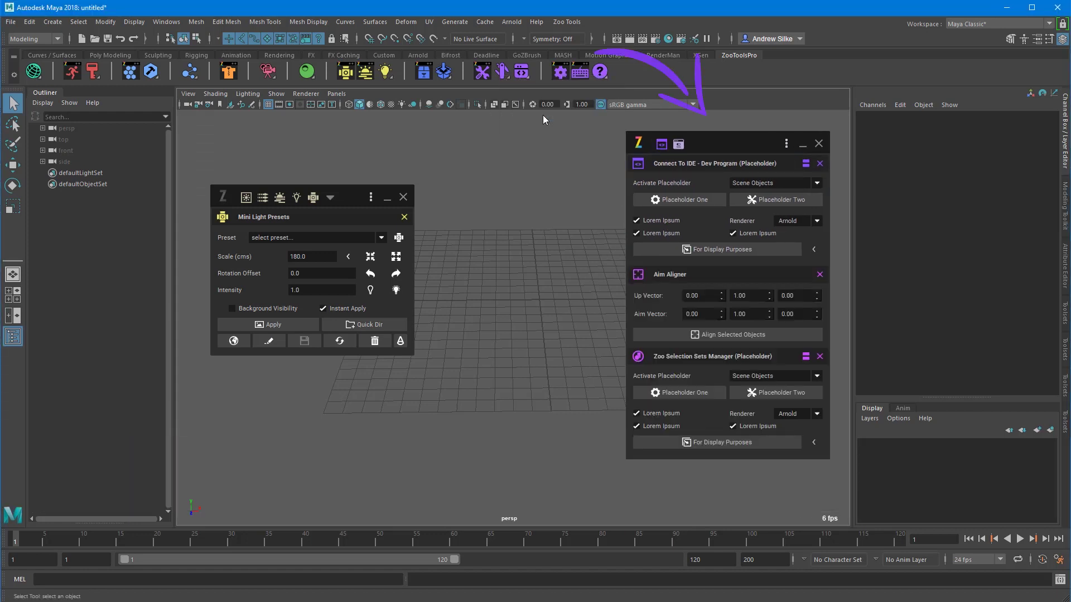
Collapse the Connect To IDE, Aim Aligner and Zoo Selection Sets Manager toolsets.
left_click(746, 161)
left_click(729, 184)
left_click(728, 200)
Activate the Mini Light Presets window, add Directional Lights to it from the ZooToolsPro shelf, and remove Mini Light Presets.
left_click(330, 197)
left_click(385, 71)
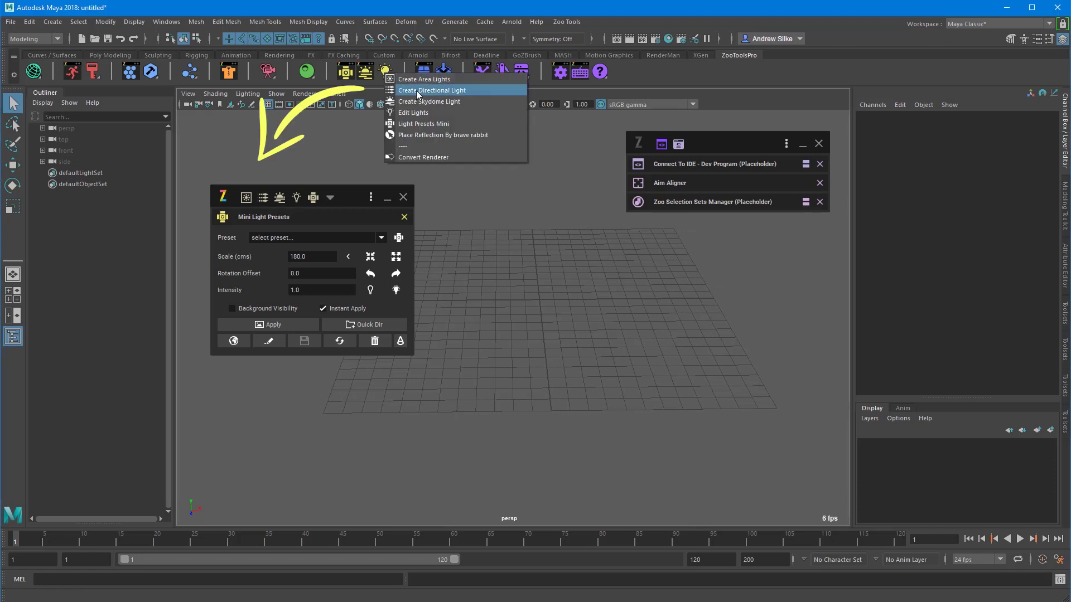
left_click(438, 90)
left_click(385, 71)
left_click(414, 123)
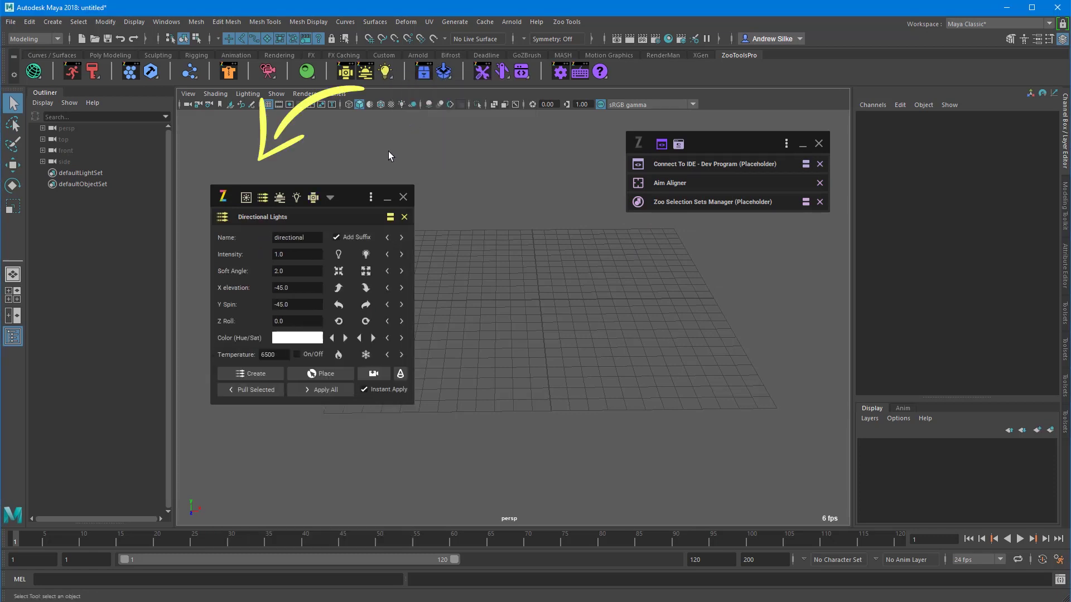
Replace Directional Lights with Area Lights, Create HDR Skydomes and Mini Light Presets, and collapse the Mini Light Presets and Area Lights toolsets.
left_click(384, 72)
left_click(414, 90)
left_click(385, 72)
left_click(413, 79)
left_click(387, 72)
left_click(413, 99)
left_click(388, 70)
left_click(408, 121)
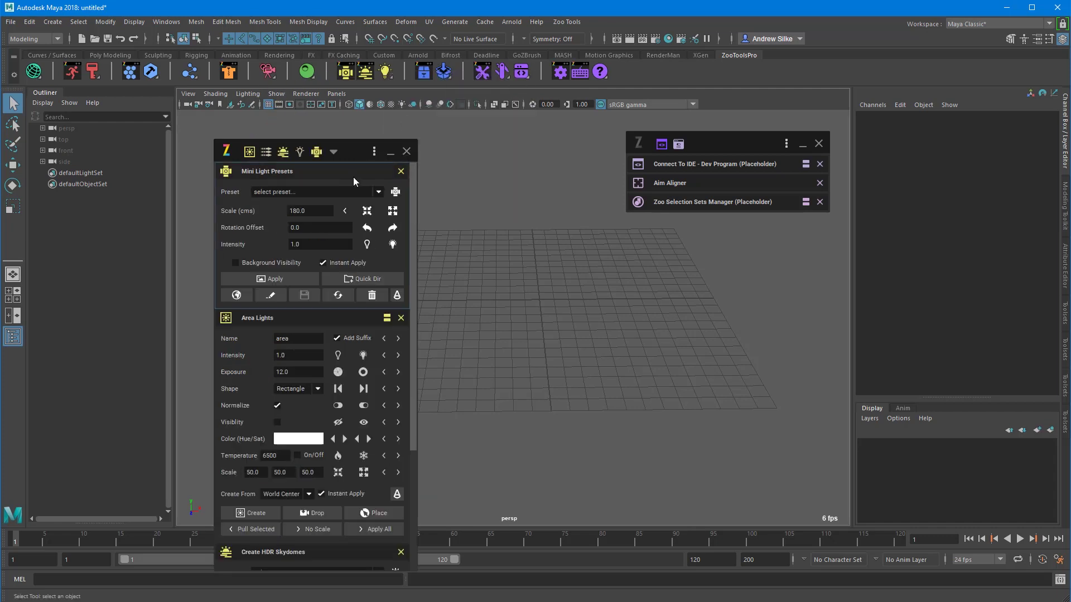
left_click(351, 174)
left_click(339, 192)
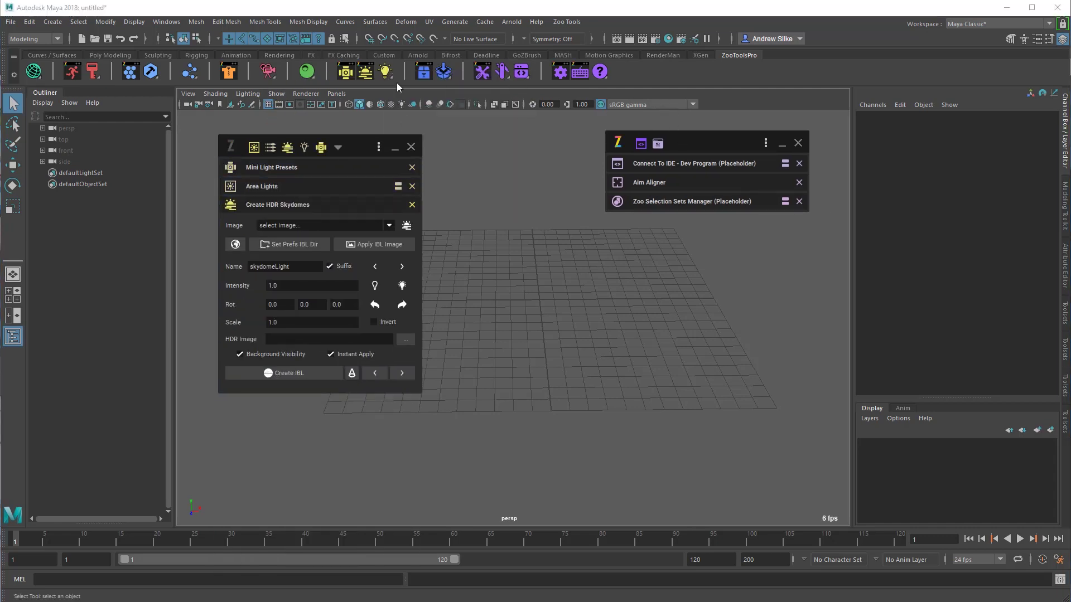
Send General Animation Tools, Scale Animation Tools and Zoo Animation Picker Synoptic from the ZooToolsPro shelf to the Connect To IDE window.
left_click(95, 73)
left_click(127, 77)
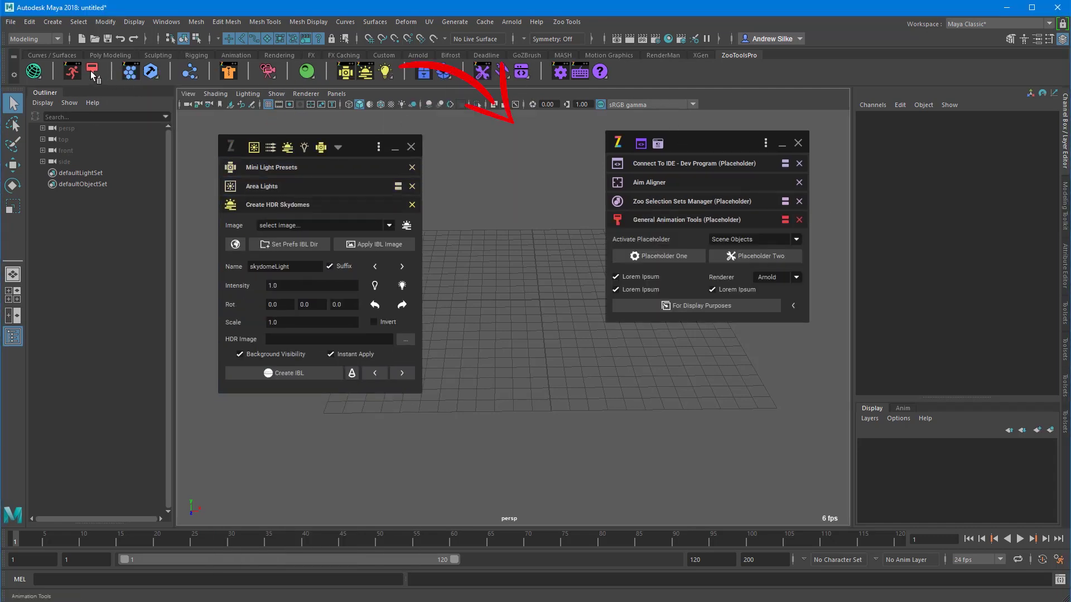
left_click(100, 97)
left_click(95, 73)
left_click(105, 121)
Collapse the General Animation Tools, Scale Animation Tools and Zoo Animation Picker Synoptic toolsets.
left_click(746, 219)
left_click(743, 238)
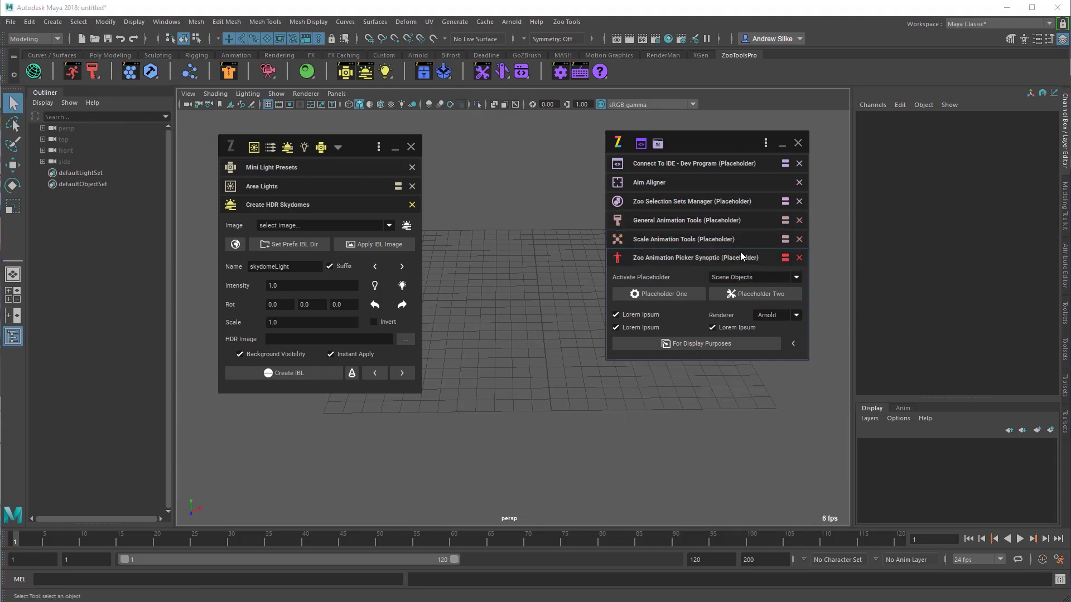
left_click(741, 253)
Toggle off the custom window mode of the Connect To IDE window and dock it in the Channel Box area.
mouse_move(734, 137)
left_mouse_down()
mouse_move(757, 132)
mouse_move(717, 145)
left_mouse_up()
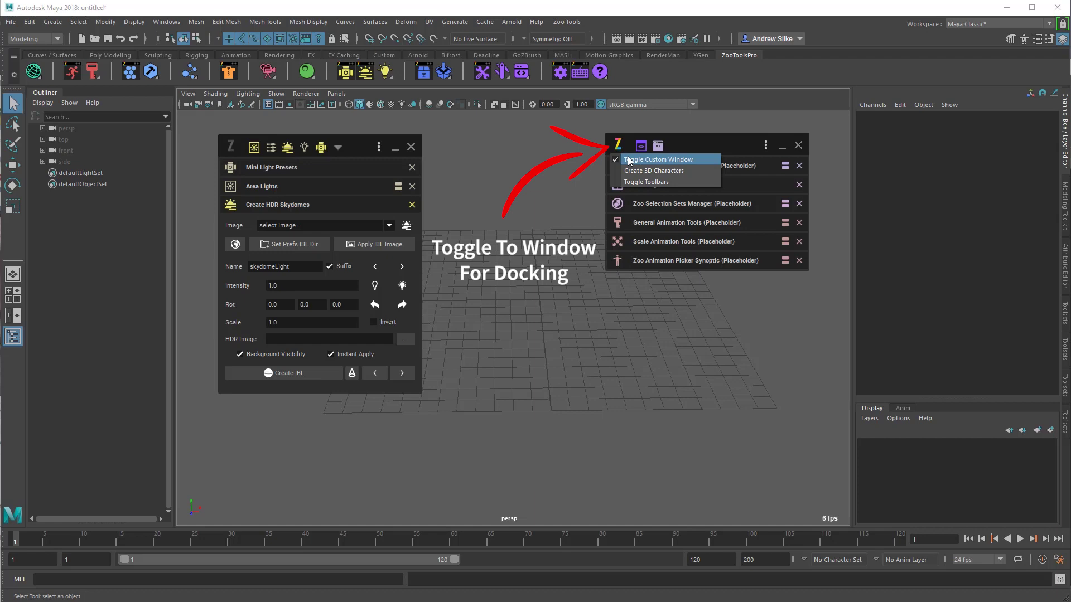
left_click(628, 160)
left_click_drag(658, 129, 1062, 465)
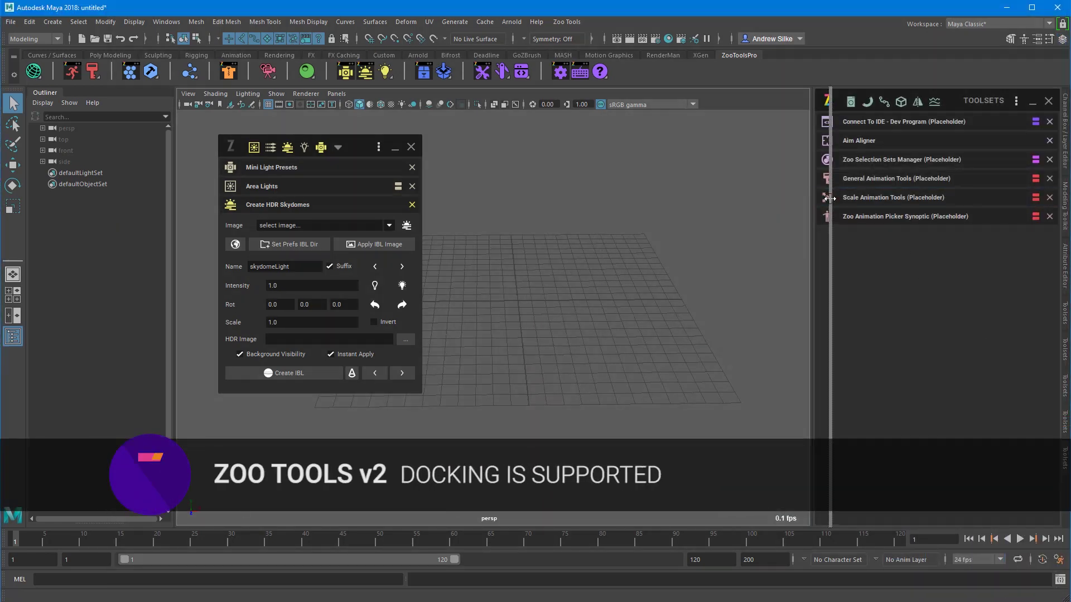
Toggle off the custom window mode of the Mini Light Presets window, dock it between the Outliner and the viewport, and adjust its width.
left_click(235, 147)
left_click_drag(258, 131, 174, 158)
left_click_drag(347, 188, 345, 188)
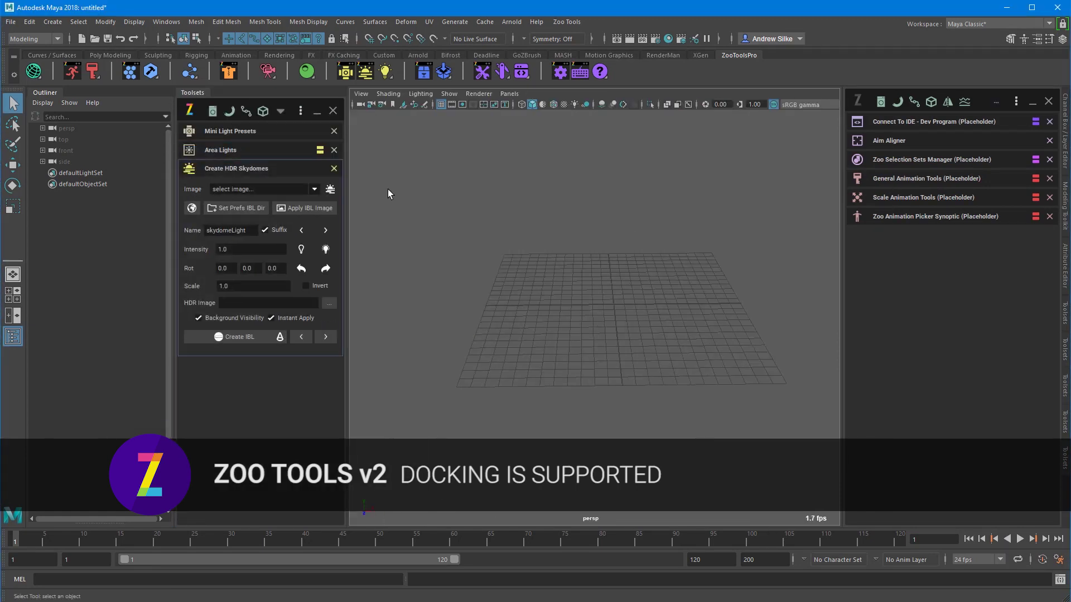
Dock a new toolset window below the docked Connect To IDE toolsets and add Shader Creator/Manager, Bump/Normal Map Creator and Displacement Creator to it.
left_click(483, 74)
left_click_drag(1, 174, 951, 391)
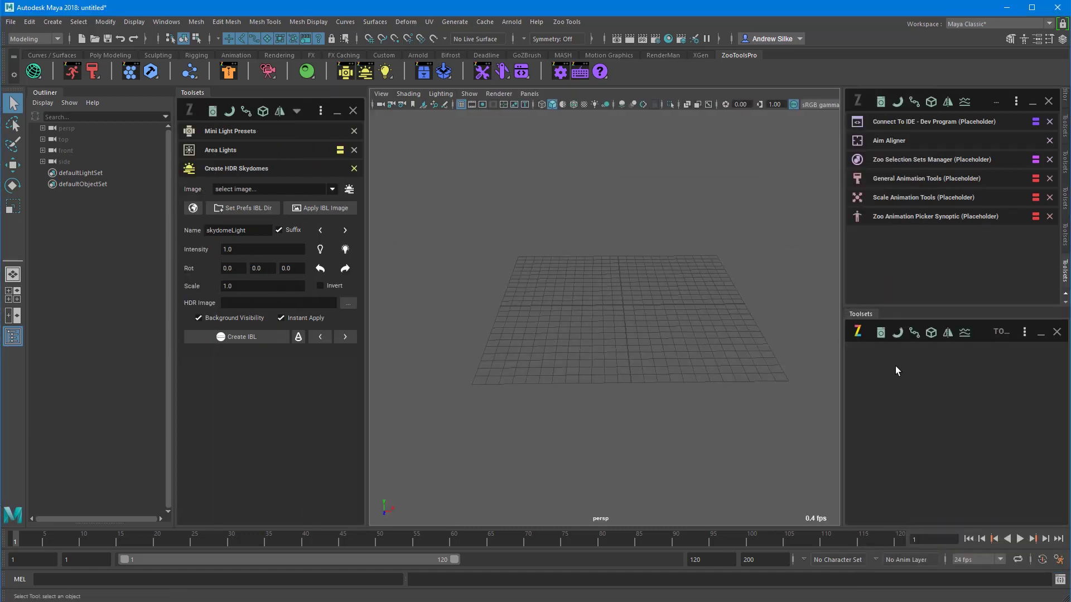
left_click(307, 72)
left_click(349, 78)
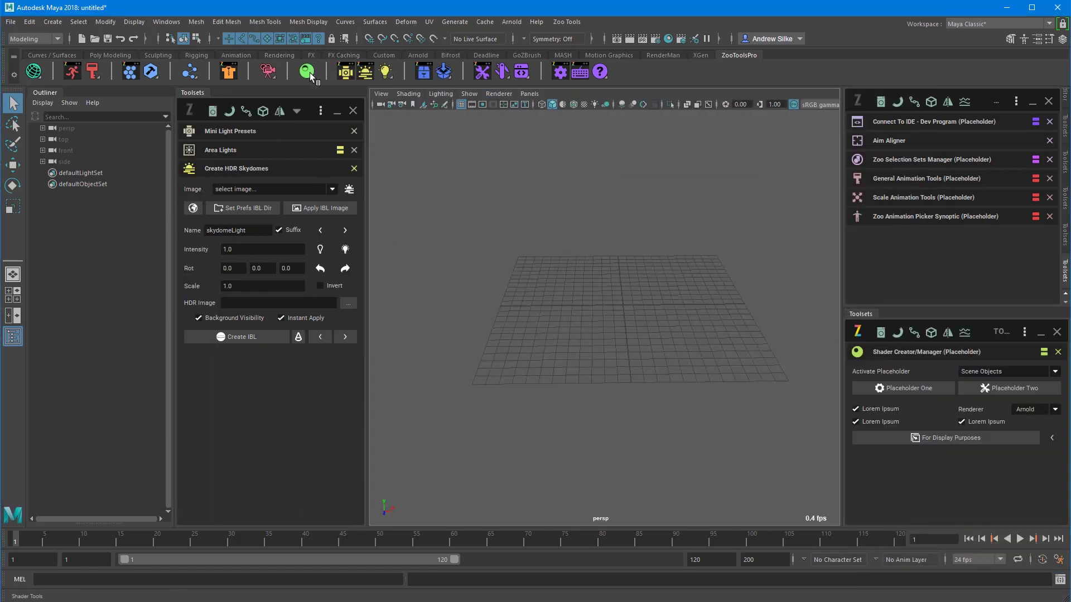
left_click(306, 71)
left_click(371, 89)
left_click(307, 72)
left_click(364, 100)
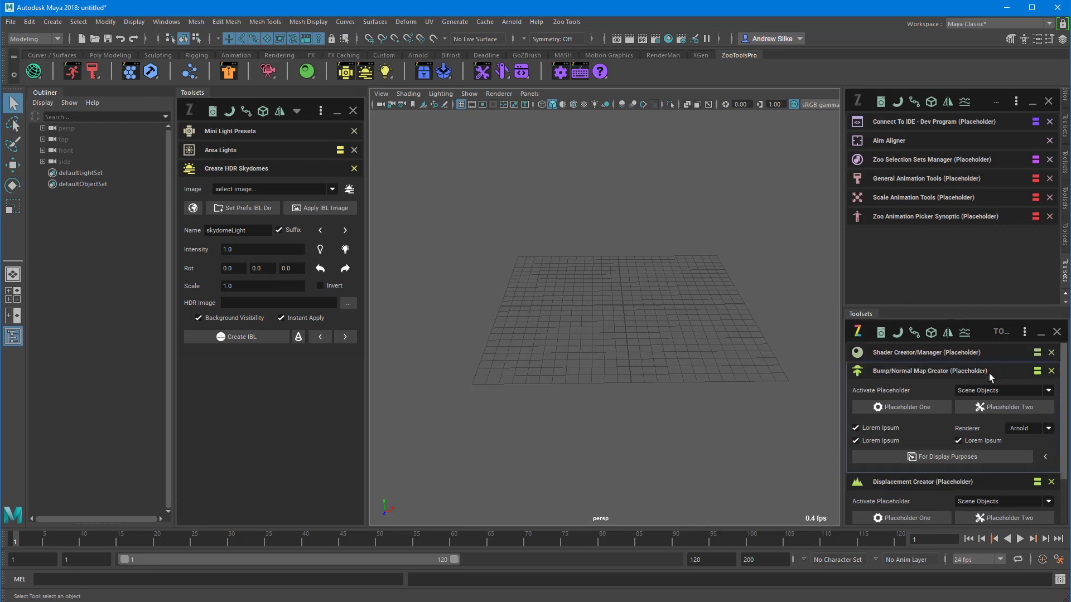
Move Displacement Creator and Zoo Selection Sets Manager into the docked Mini Light Presets window and collapse the expanded toolsets there.
left_click_drag(936, 387, 247, 159)
left_click_drag(948, 160, 263, 280)
left_click_drag(371, 246, 375, 215)
left_click(270, 170)
left_click(272, 188)
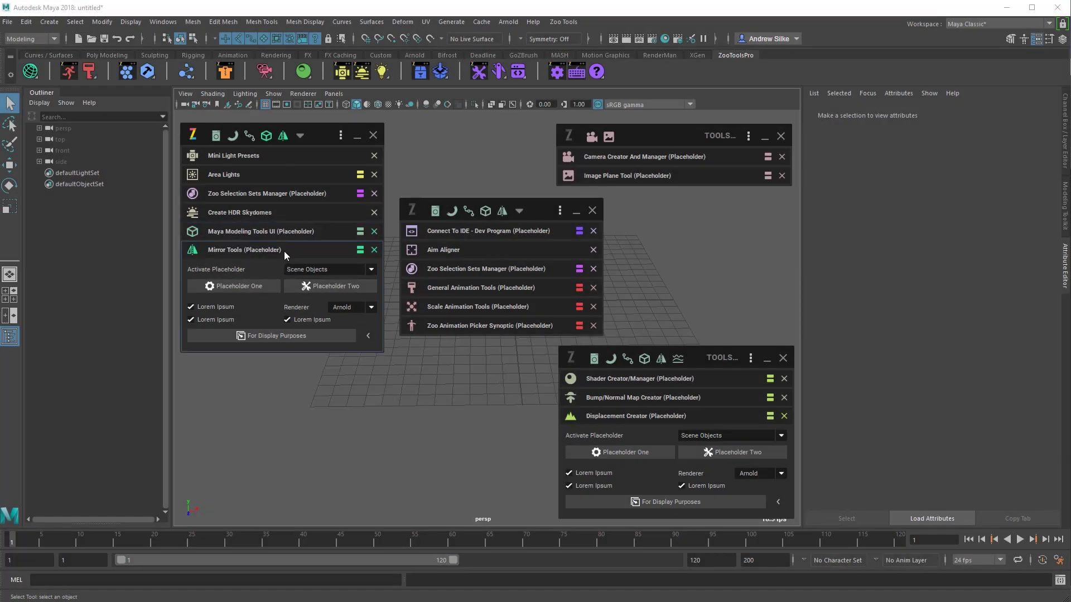
Move Mirror Tools into the Connect To IDE window, collapse it, and remove it together with Aim Aligner.
left_click_drag(283, 251, 500, 262)
left_click(502, 270)
left_click(593, 270)
left_click(594, 251)
Expand Camera Creator And Manager and Image Plane Tool, and switch their window to the Object Utilities shelf.
left_click(648, 159)
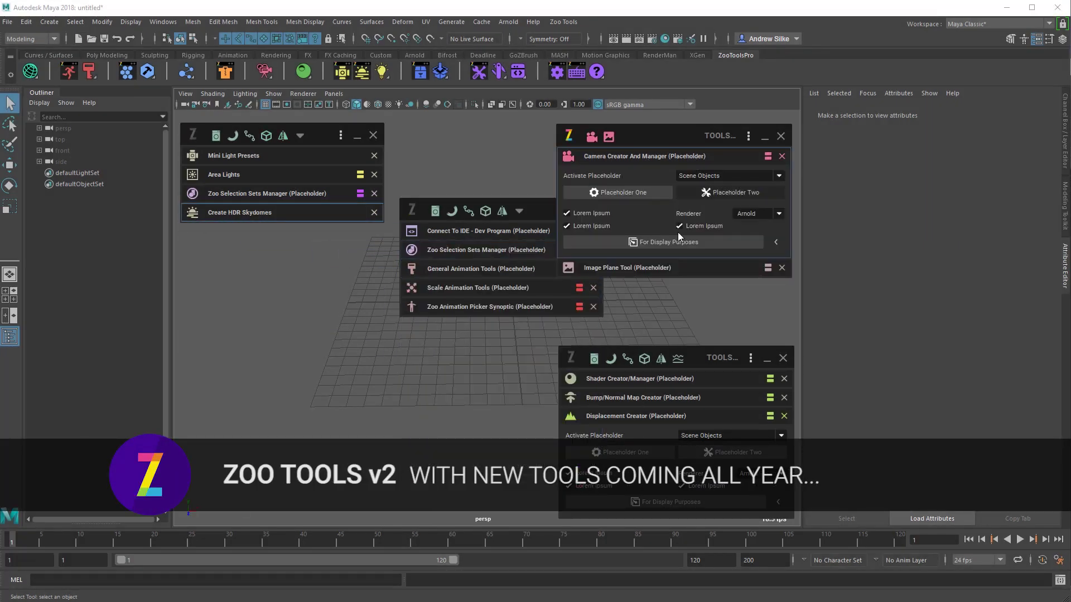
left_click(669, 267)
left_click(748, 136)
left_click(709, 187)
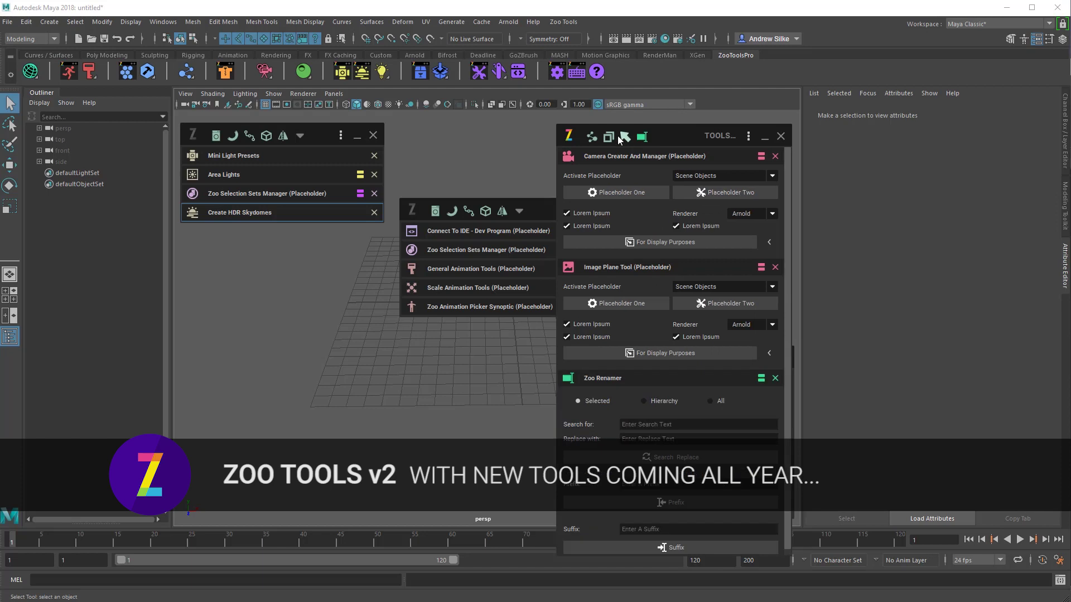
Collapse Camera Creator And Manager and Image Plane Tool, and make their window narrower.
left_click(678, 155)
left_click(671, 178)
left_click_drag(554, 165, 594, 165)
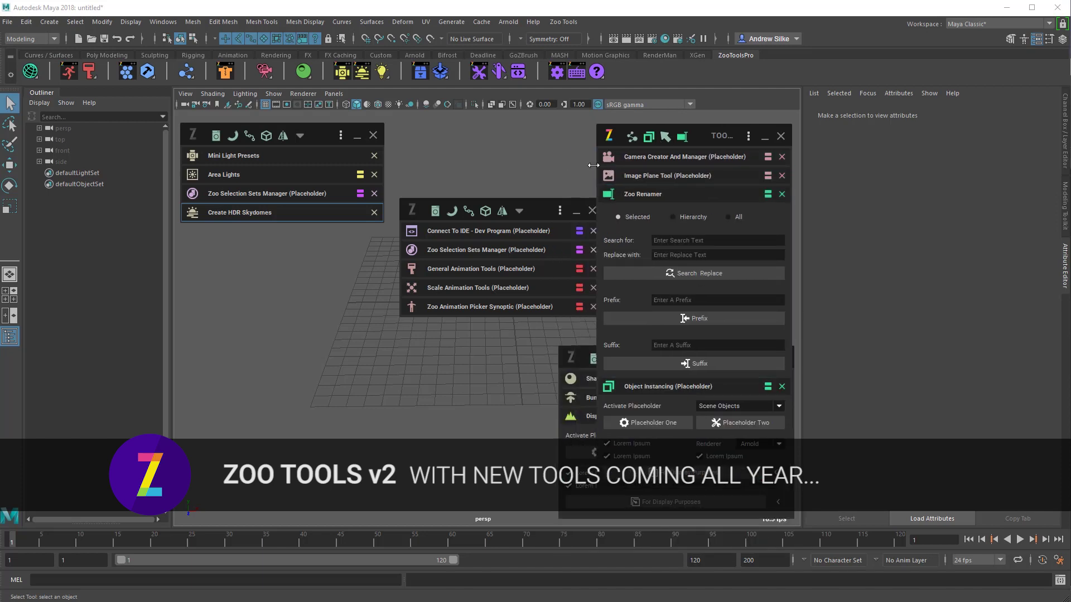
Move the Camera Creator And Manager window slightly up and remove Zoo Renamer and Object Instancing from it.
left_click_drag(712, 139, 722, 125)
left_click(791, 179)
left_click(792, 179)
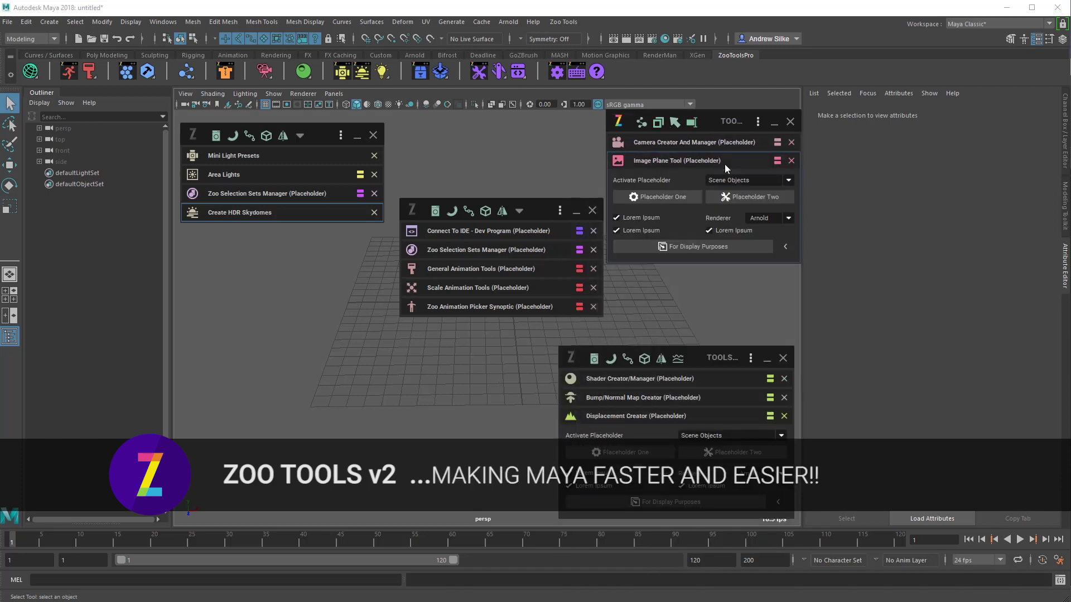
Move the Shader Creator/Manager window below the Mini Light Presets window and add SubD Settings and Mirror Tools to it.
left_click_drag(662, 358, 294, 343)
left_click(293, 343)
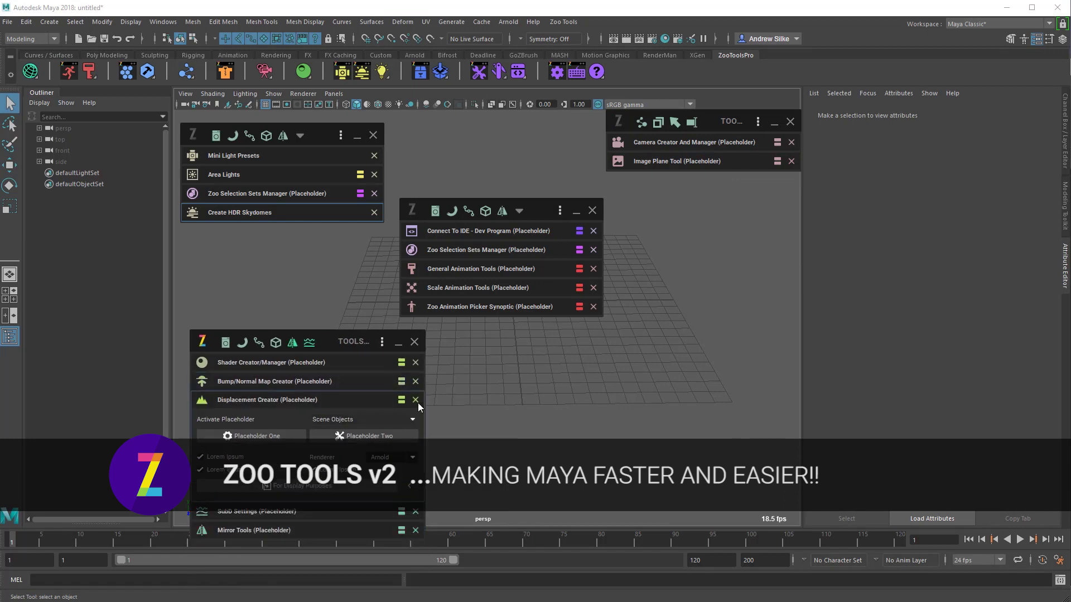
left_click_drag(522, 255, 523, 264)
left_click_drag(329, 342, 330, 274)
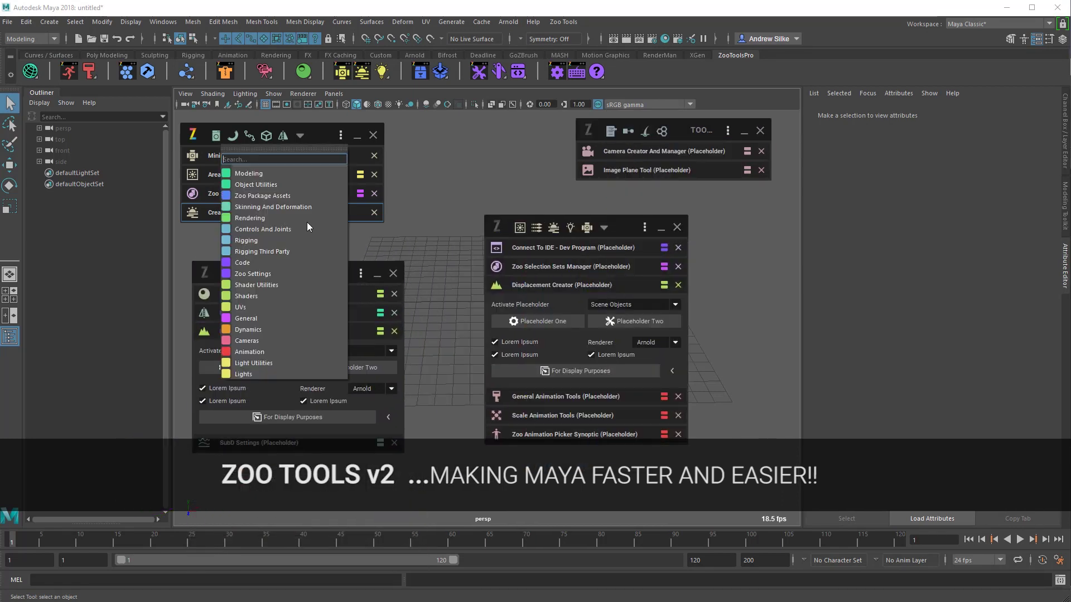
Switch the Mini Light Presets window to the Zoo Settings shelf, and collapse Displacement Creator in the Connect To IDE window.
left_click(307, 222)
left_click_drag(570, 284, 622, 270)
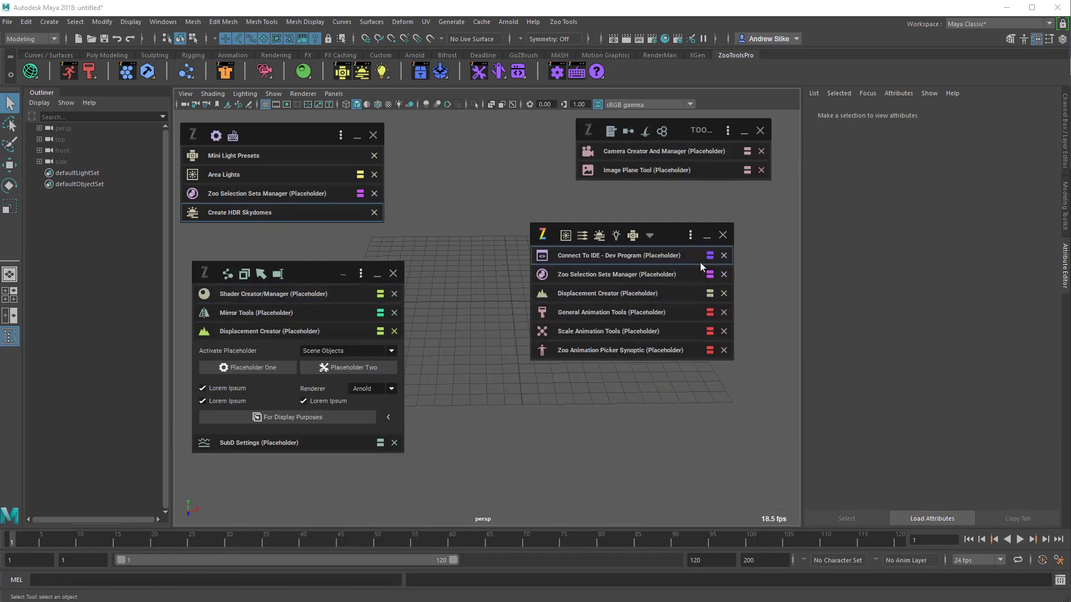
Add Area Lights, Directional Lights and Create HDR Skydomes to the Connect To IDE window, and collapse Create HDR Skydomes.
left_click(566, 236)
left_click(583, 235)
left_click(599, 236)
left_click(609, 222)
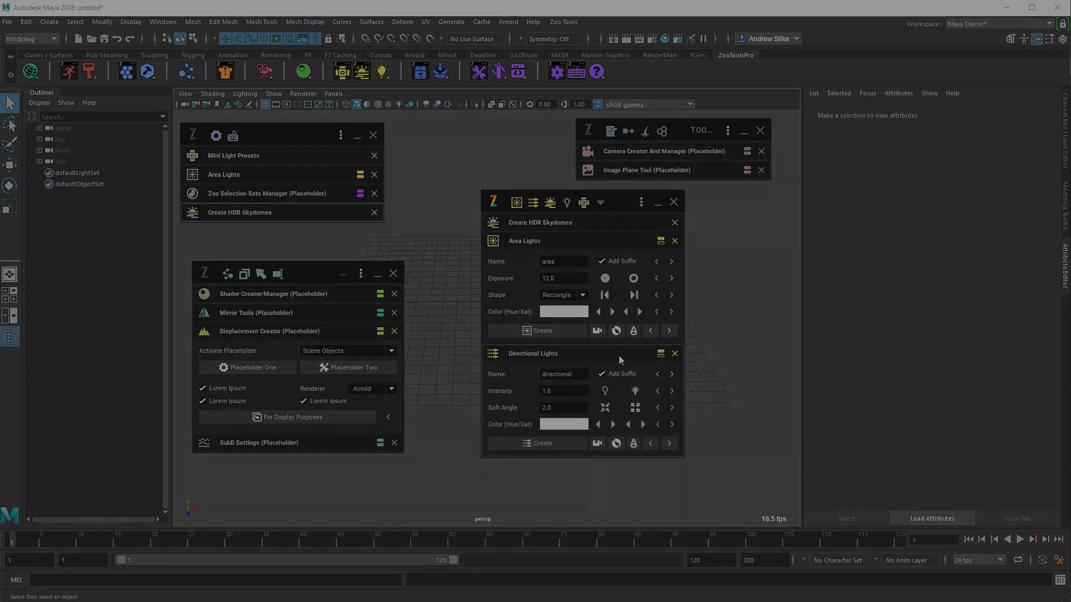